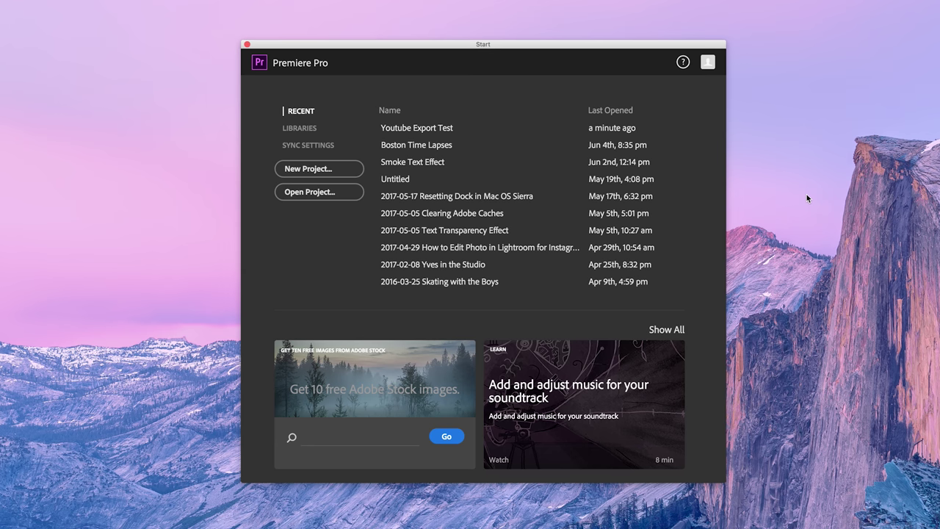
# Step: Start a new Premiere Pro project from the Start screen
pyautogui.click(327, 174)
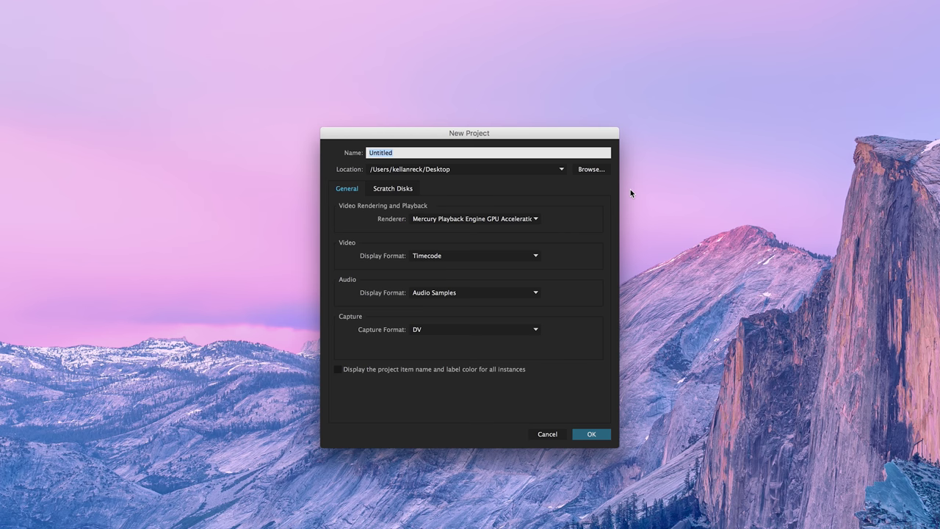
# Step: Create the project 'Youtube Export Test' with the Mercury Playback Engine GPU Acceleration renderer
pyautogui.write('Youtube Export Test')
pyautogui.click(390, 190)
pyautogui.click(344, 192)
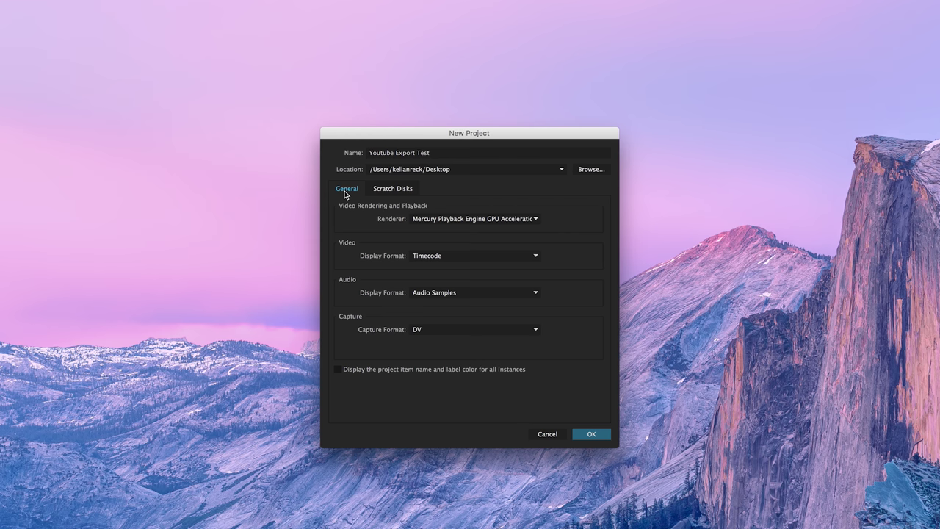
pyautogui.click(490, 220)
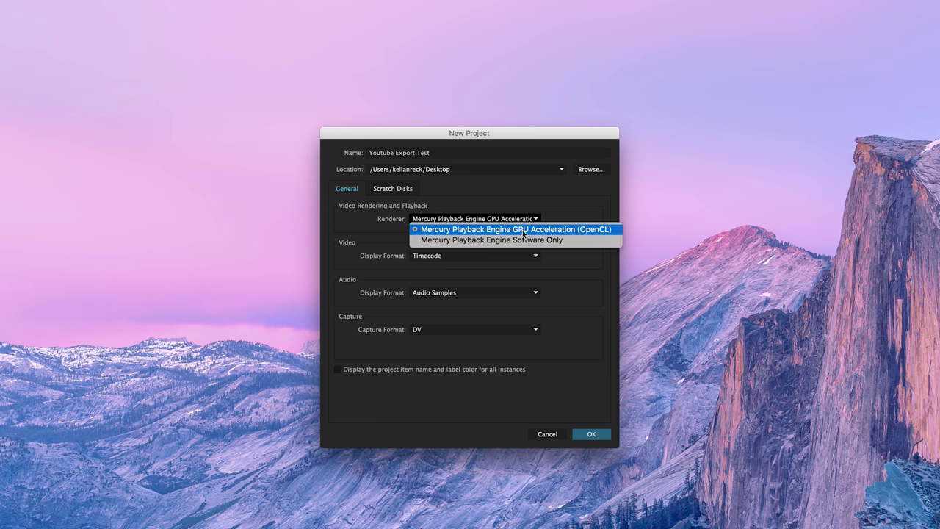
pyautogui.click(522, 229)
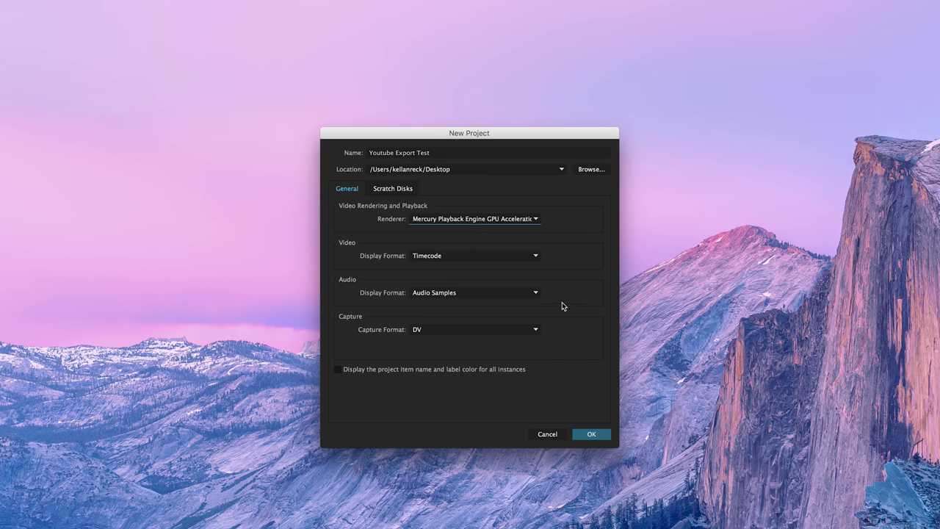
pyautogui.click(587, 435)
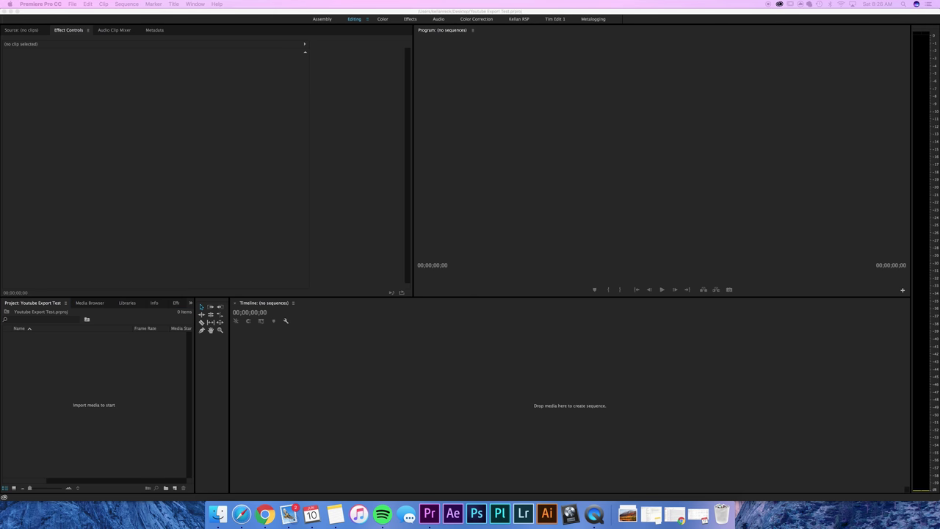
# Step: Import Boston Time Lapse.mov and scrub through it in the Source monitor
pyautogui.moveTo(647, 80); pyautogui.dragTo(78, 367)
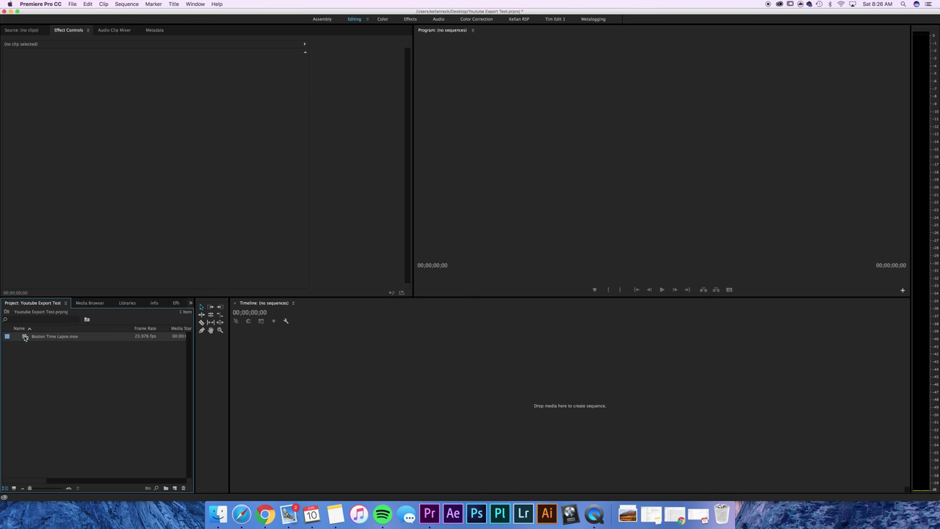
pyautogui.doubleClick(25, 337)
pyautogui.moveTo(16, 282)
pyautogui.mouseDown()
pyautogui.moveTo(344, 280)
pyautogui.moveTo(15, 285)
pyautogui.mouseUp()
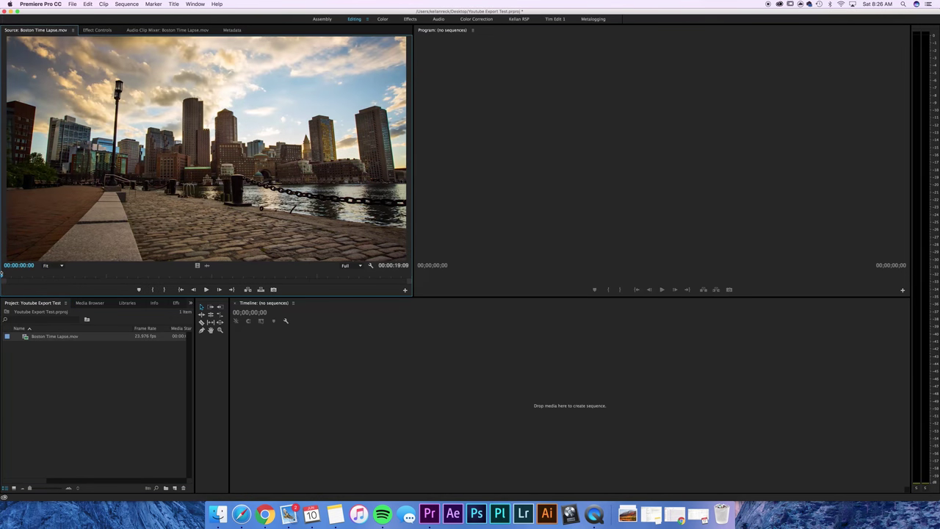
# Step: Open New Item > Sequence from the Project panel and collapse the HDV preset group
pyautogui.rightClick(71, 372)
pyautogui.moveTo(103, 402)
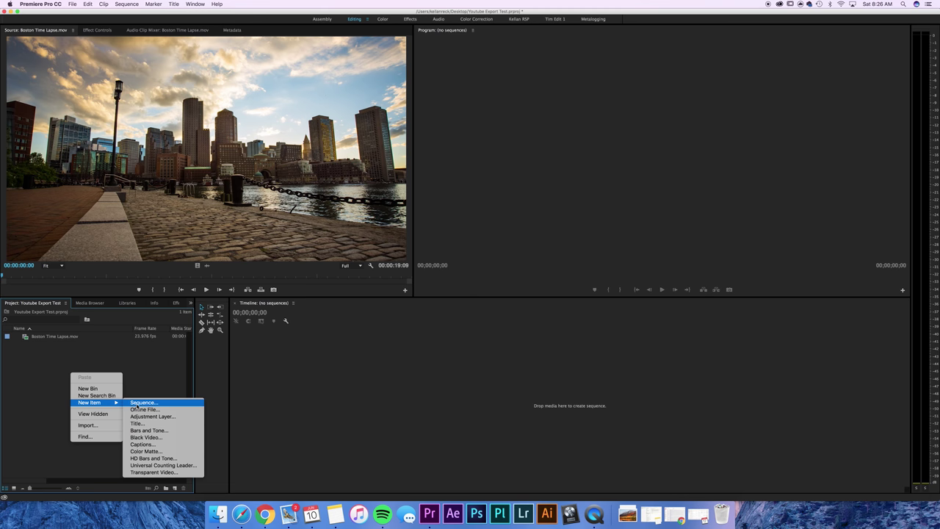
pyautogui.click(140, 402)
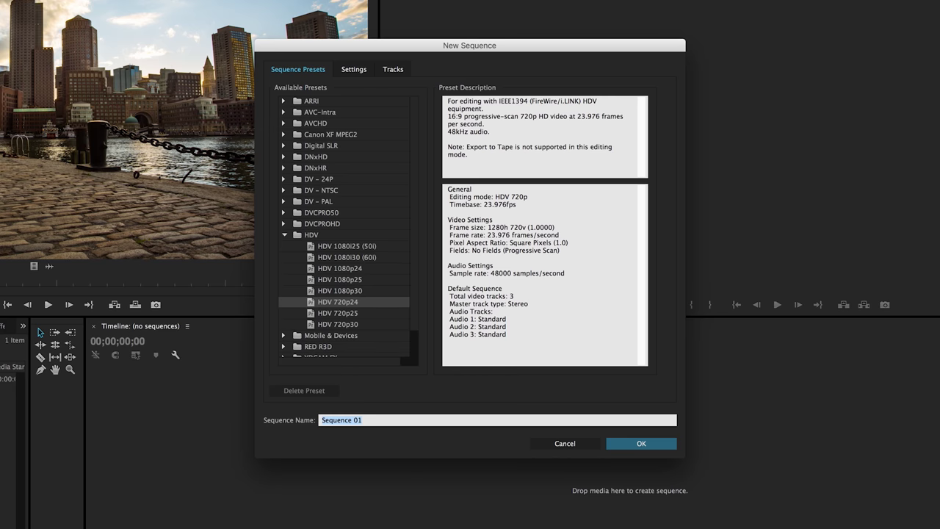
pyautogui.click(282, 235)
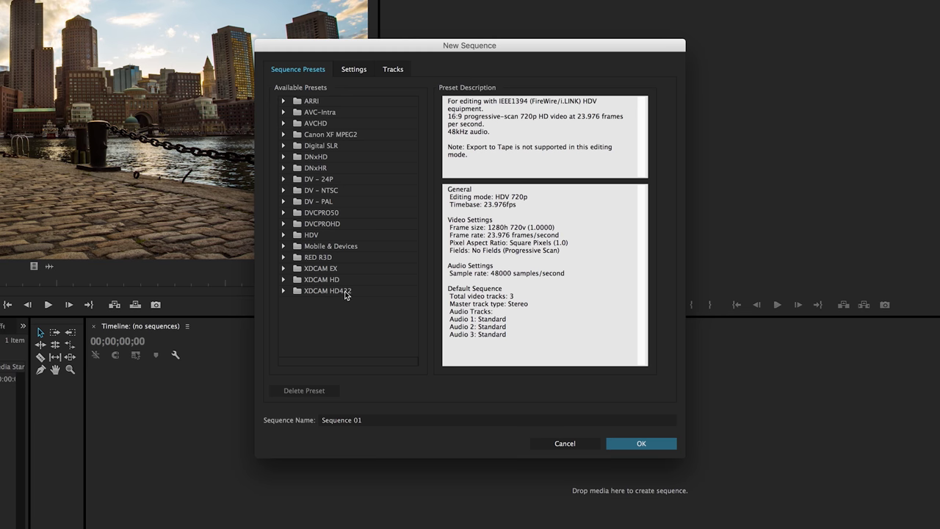
# Step: Set the sequence to Custom editing mode, 23.976 fps timebase and 1920×1080 frame size
pyautogui.click(350, 72)
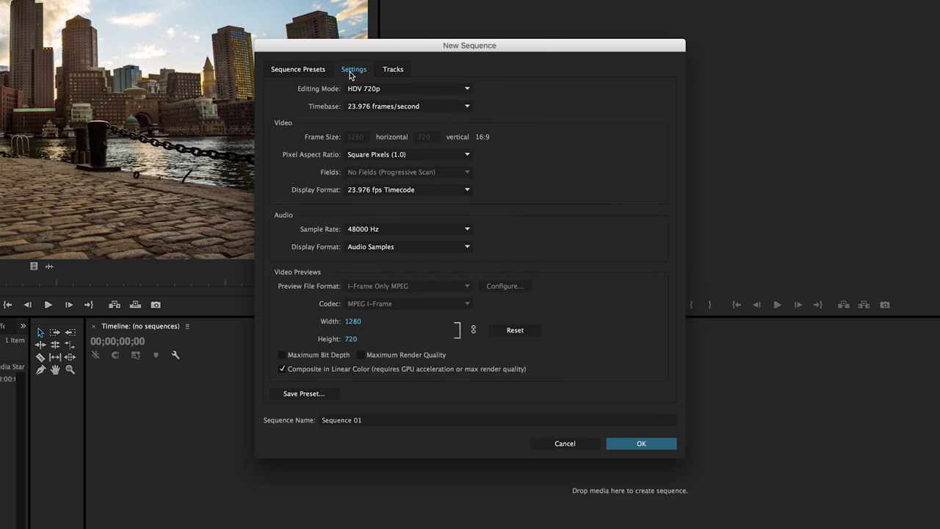
pyautogui.click(385, 89)
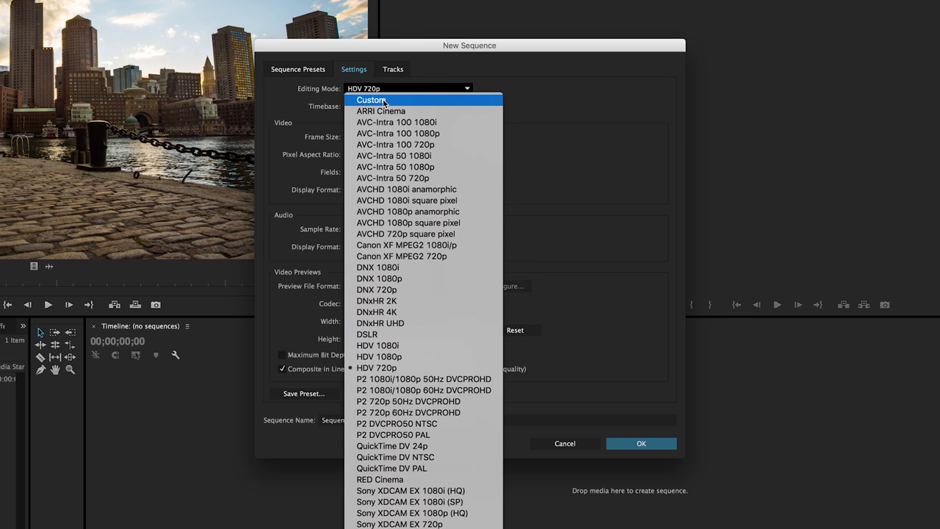
pyautogui.click(382, 102)
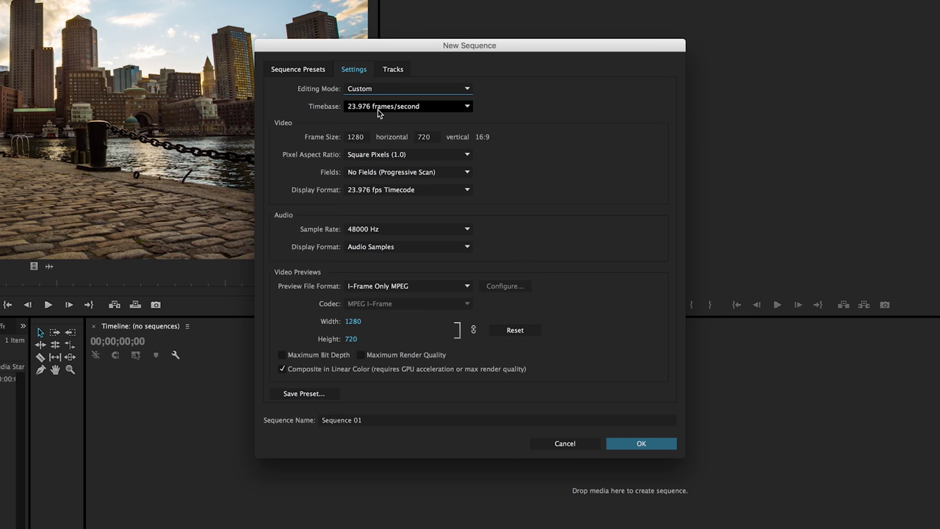
pyautogui.click(379, 110)
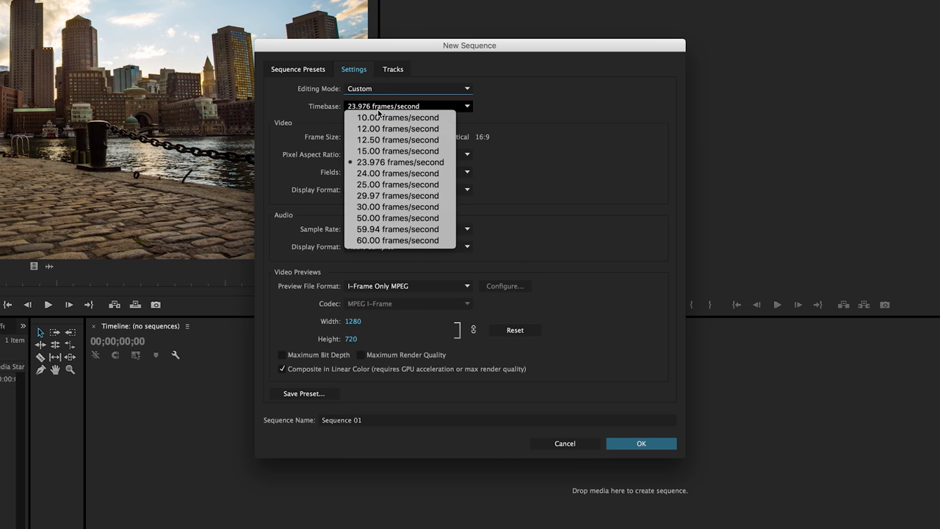
pyautogui.click(411, 163)
pyautogui.click(357, 137)
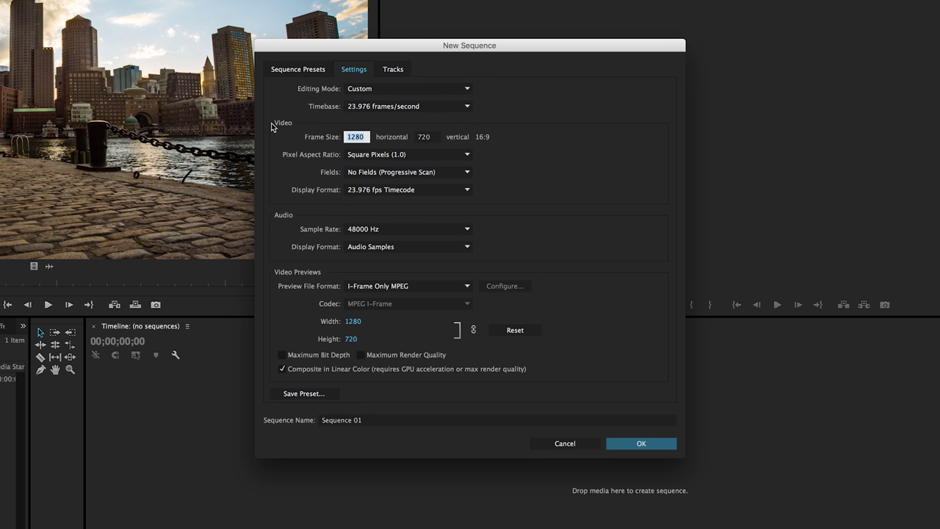
pyautogui.write('1920')
pyautogui.press('Tab')
pyautogui.write('10')
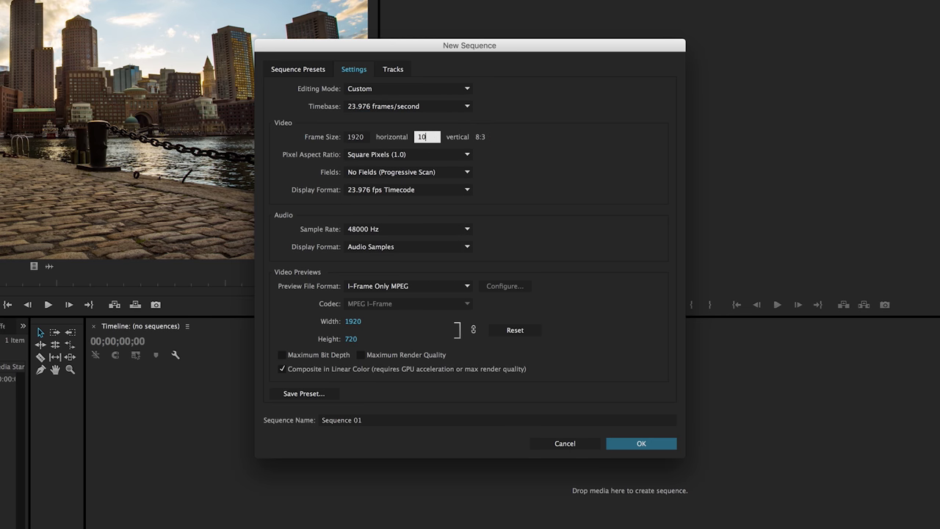
pyautogui.write('80')
pyautogui.press('Tab')
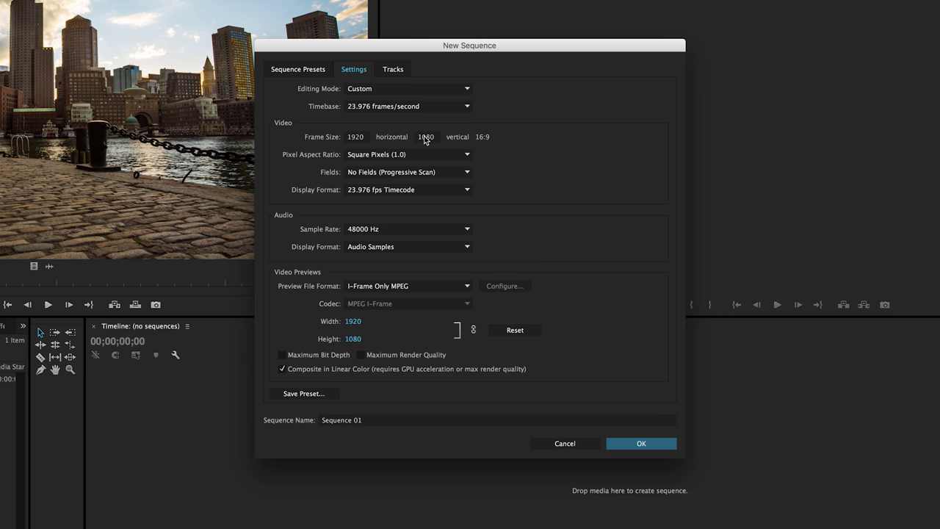
pyautogui.click(365, 140)
# Step: Keep square pixels, progressive scan, 23.976 fps timecode, 48000 Hz audio and I-Frame Only MPEG previews
pyautogui.click(463, 155)
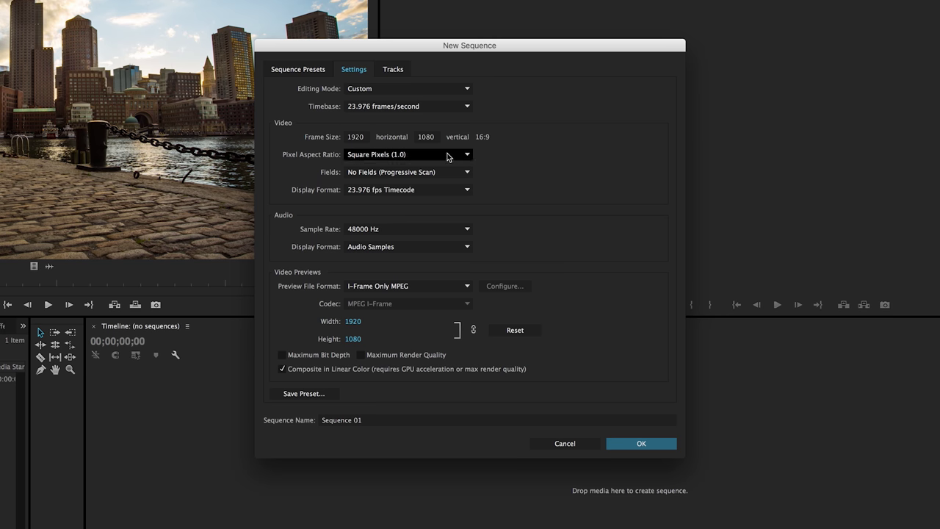
pyautogui.click(442, 173)
pyautogui.click(443, 173)
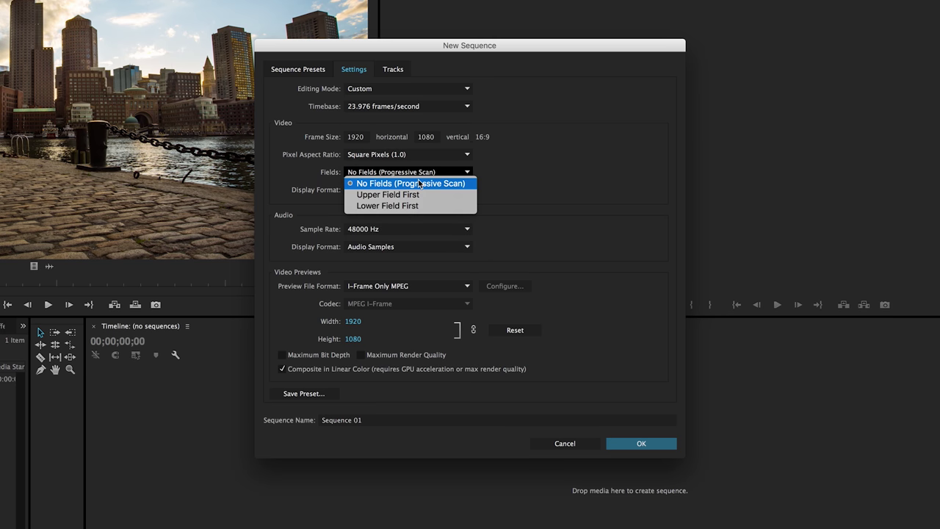
pyautogui.click(452, 183)
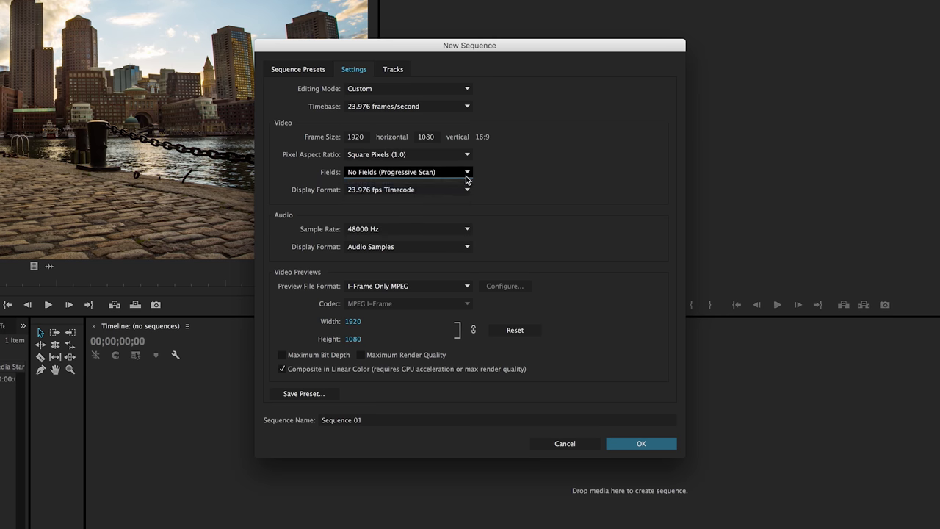
pyautogui.click(457, 191)
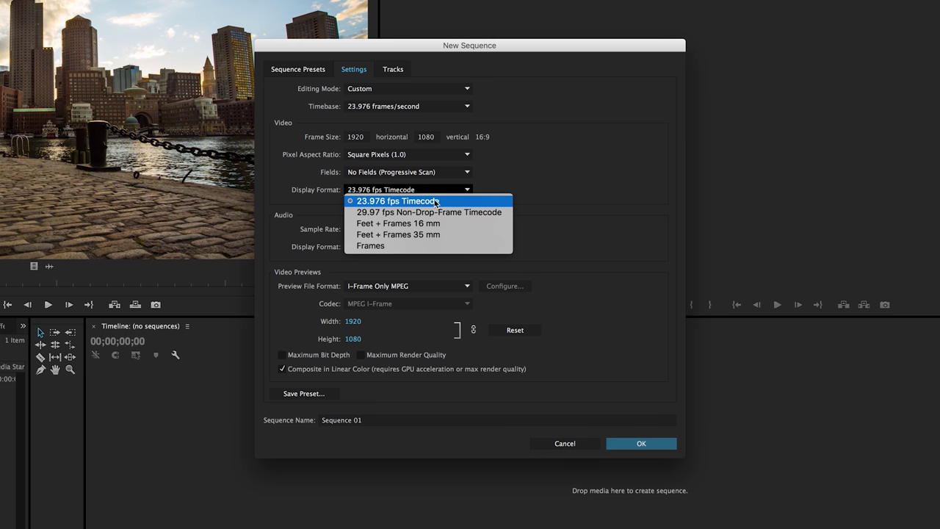
pyautogui.click(436, 201)
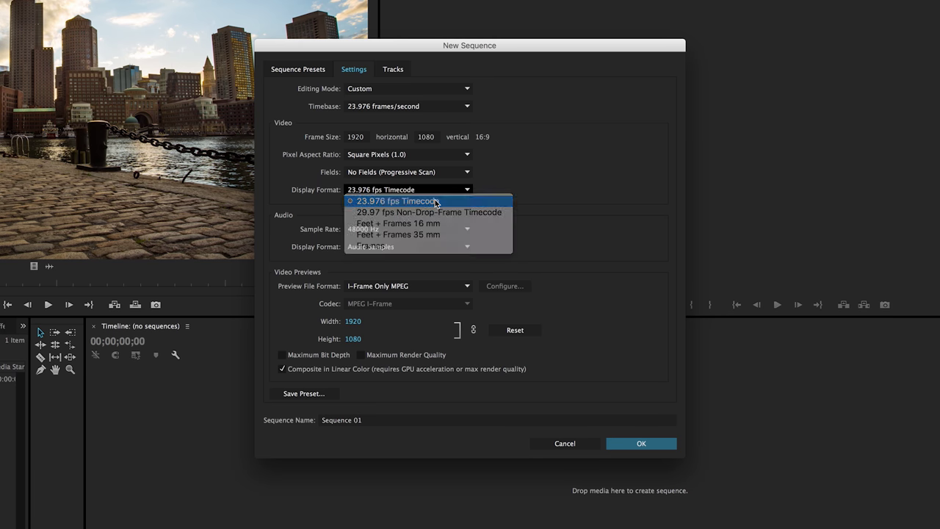
pyautogui.click(469, 230)
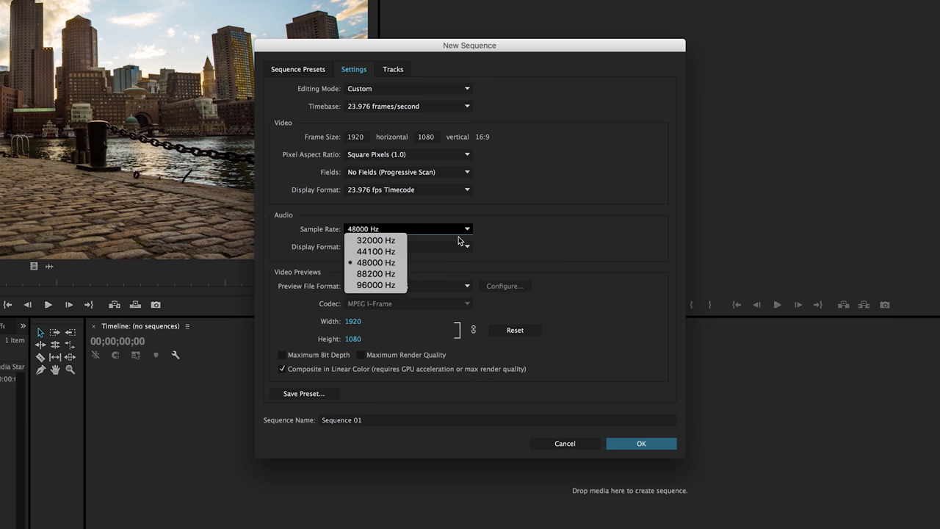
pyautogui.click(545, 224)
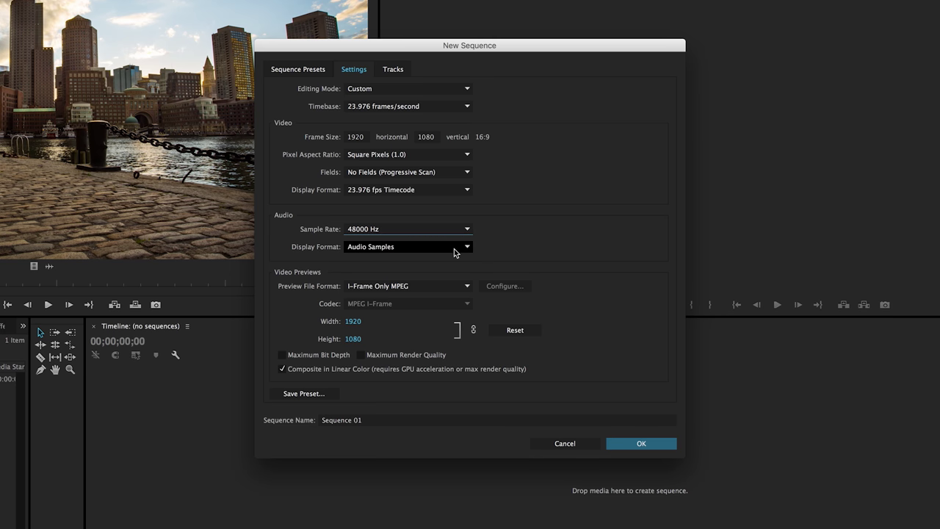
pyautogui.click(446, 285)
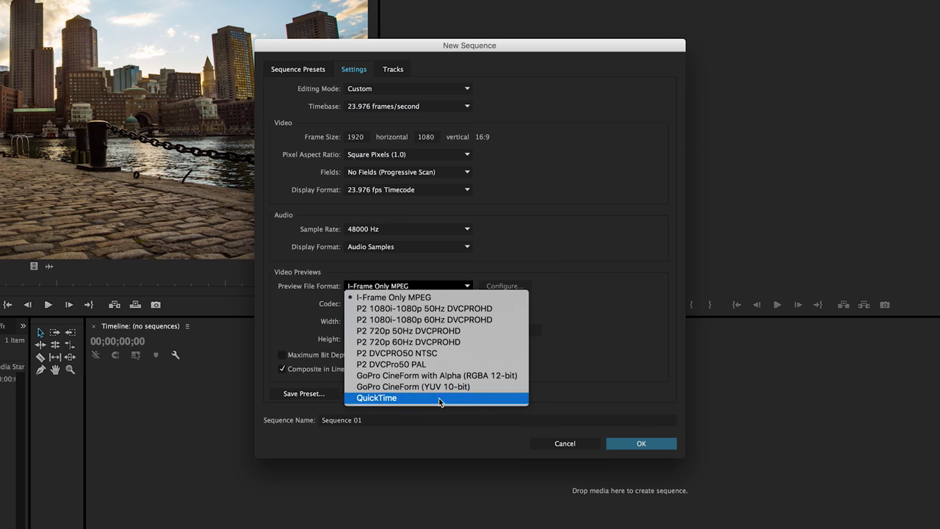
pyautogui.click(591, 279)
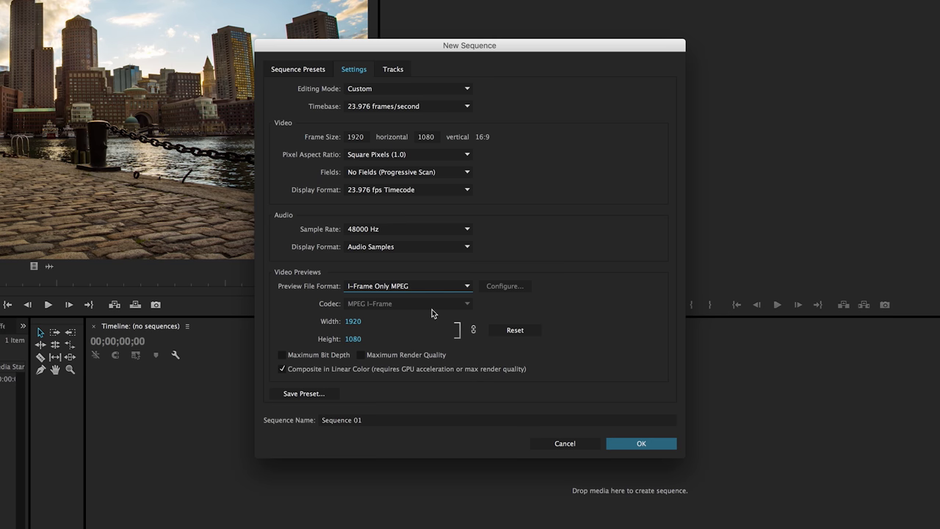
# Step: Turn on Maximum Bit Depth and Maximum Render Quality for previews
pyautogui.click(280, 358)
pyautogui.click(561, 279)
pyautogui.click(361, 355)
pyautogui.click(569, 276)
# Step: Save the sequence settings as the preset 'Youtube Sequence'
pyautogui.click(317, 393)
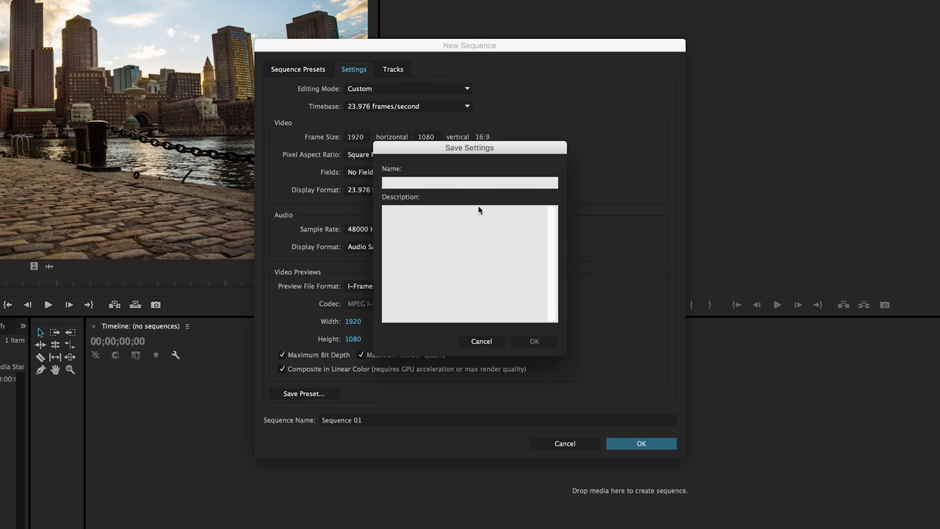
pyautogui.write('Y')
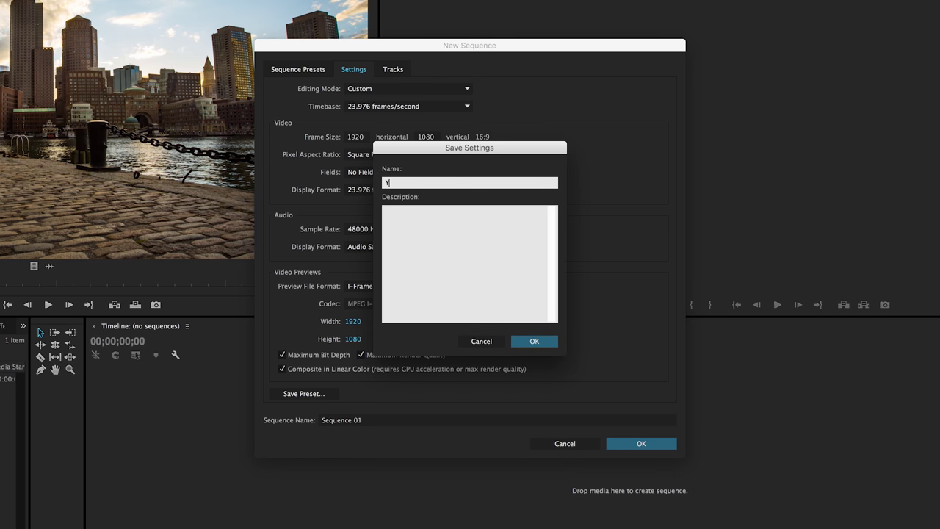
pyautogui.write('outube Sequence')
pyautogui.click(536, 341)
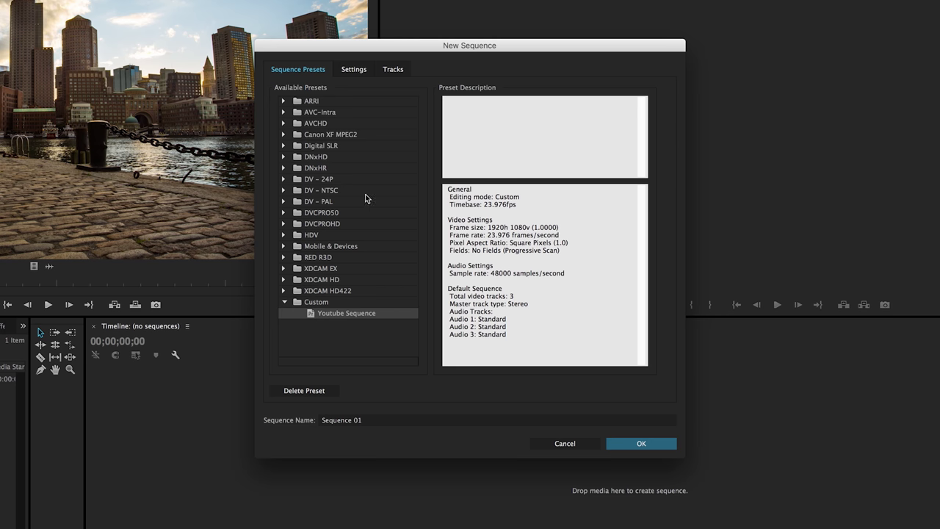
# Step: Name the sequence 'Youtube Export' and create it
pyautogui.click(390, 422)
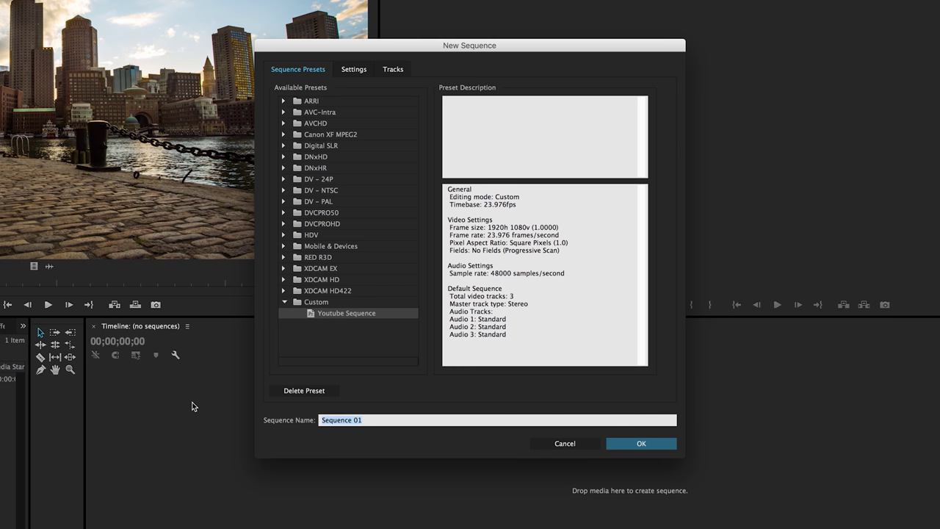
pyautogui.write('Youtube Export')
pyautogui.press('Return')
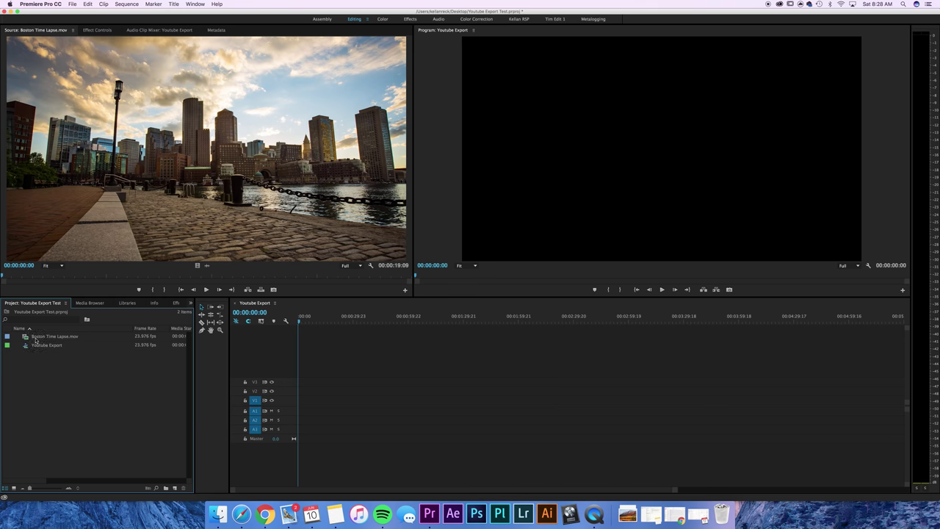
# Step: Place Boston Time Lapse.mov on the timeline, then go to the Finder for the Boston Skyline clip
pyautogui.moveTo(35, 339); pyautogui.dragTo(292, 403)
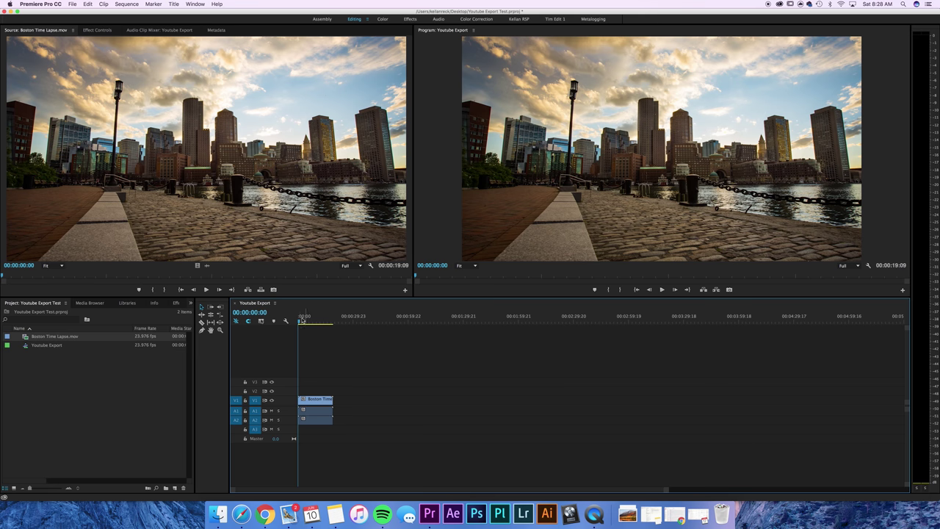
pyautogui.click(218, 514)
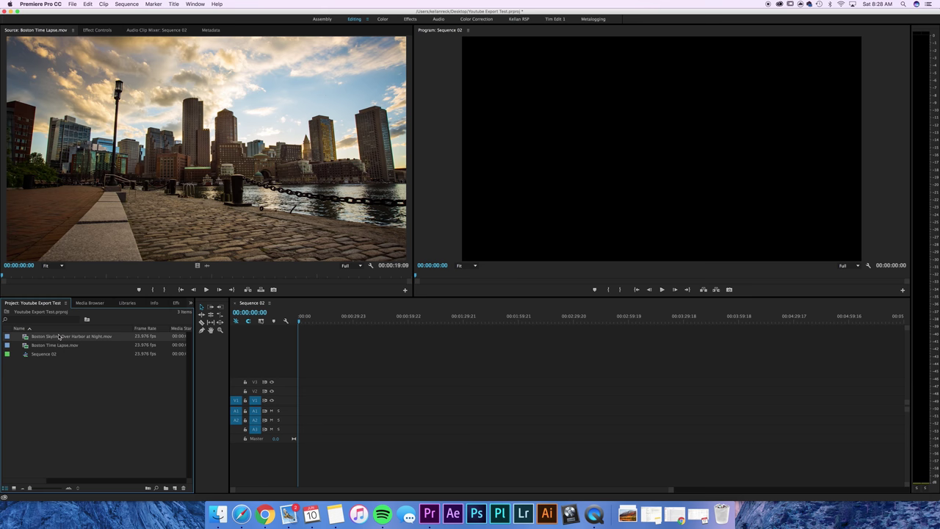
# Step: Add the Boston Skyline clip to Sequence 02, keeping the existing sequence settings
pyautogui.moveTo(58, 336); pyautogui.dragTo(309, 402)
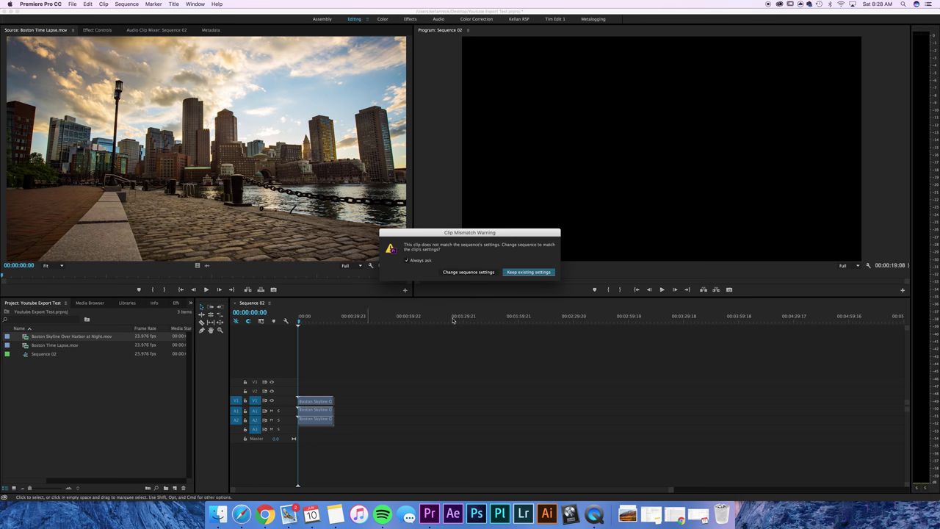
pyautogui.click(510, 273)
pyautogui.click(537, 273)
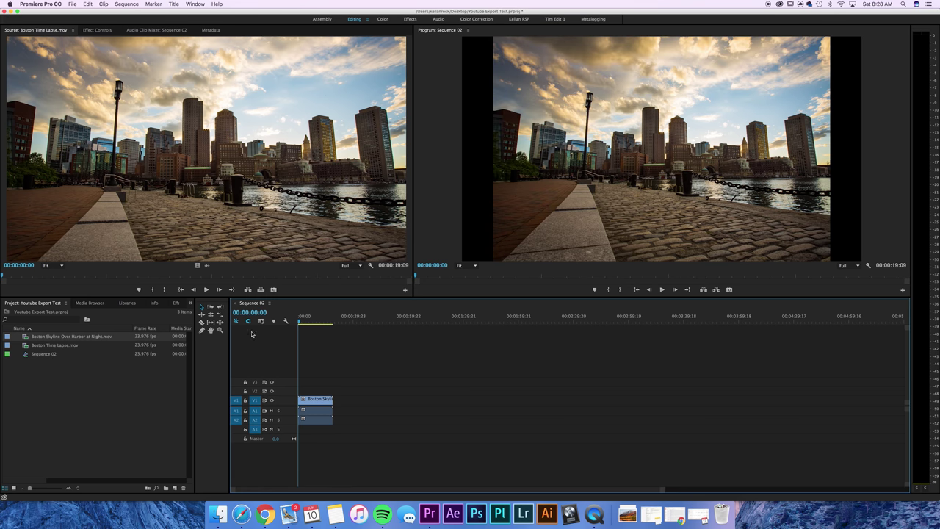
pyautogui.click(303, 322)
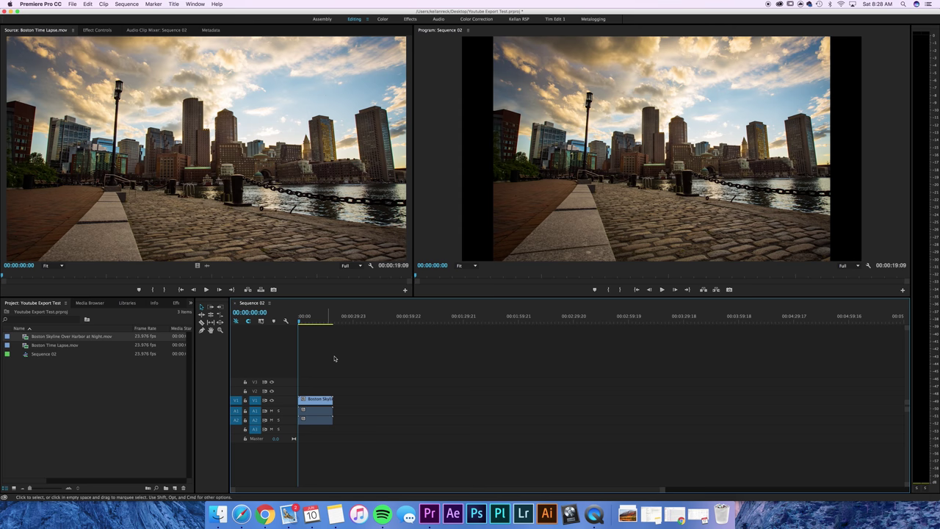
# Step: Delete the Boston Skyline clip and put Boston Time Lapse.mov on V1 instead
pyautogui.click(320, 408)
pyautogui.press('Delete')
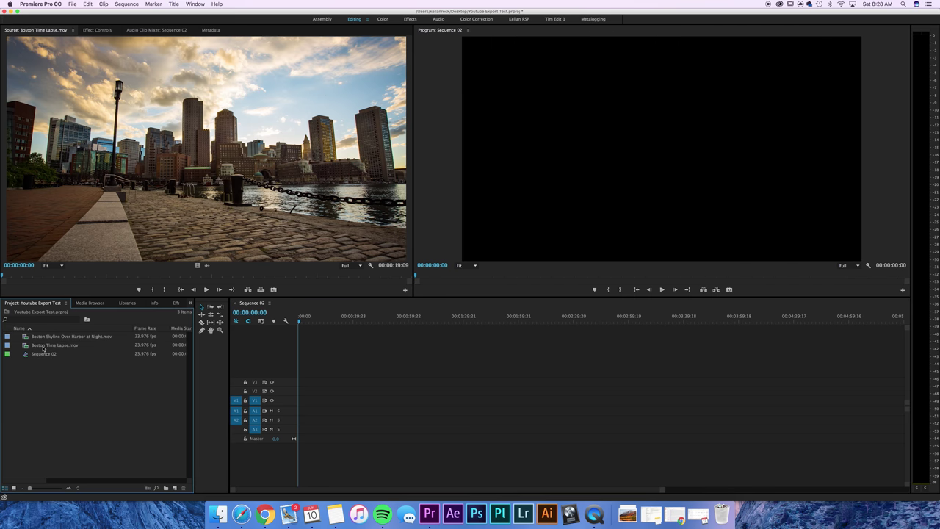
pyautogui.moveTo(46, 345); pyautogui.dragTo(293, 413)
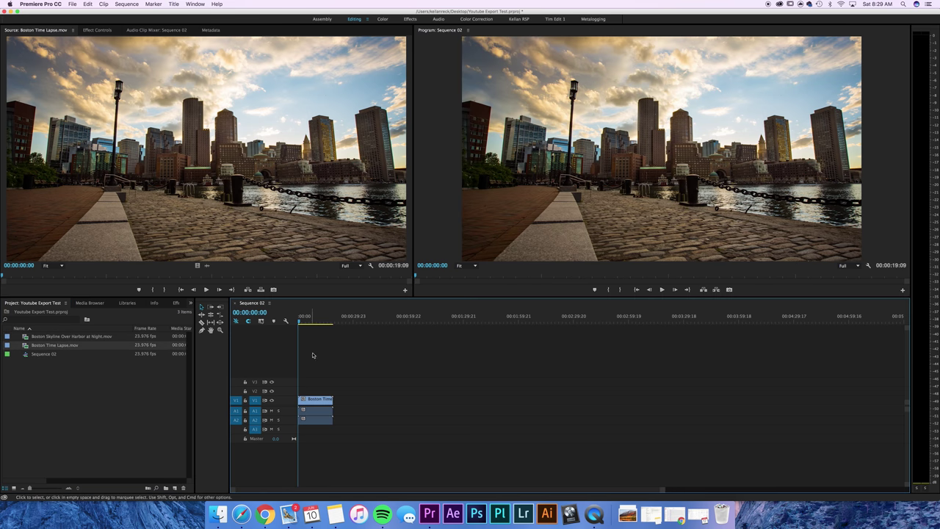
# Step: Scrub the playhead through the time-lapse clip to its end and back
pyautogui.click(310, 320)
pyautogui.moveTo(312, 321); pyautogui.dragTo(275, 321)
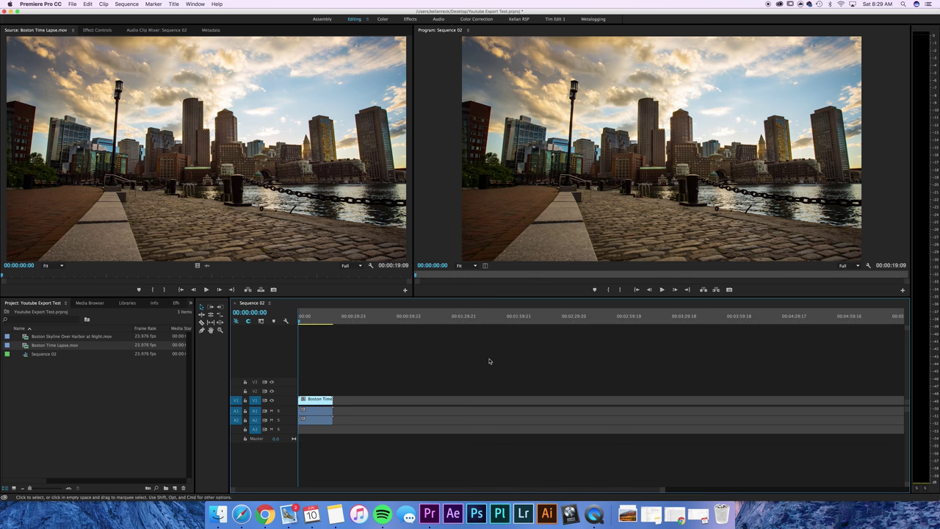
pyautogui.press('End')
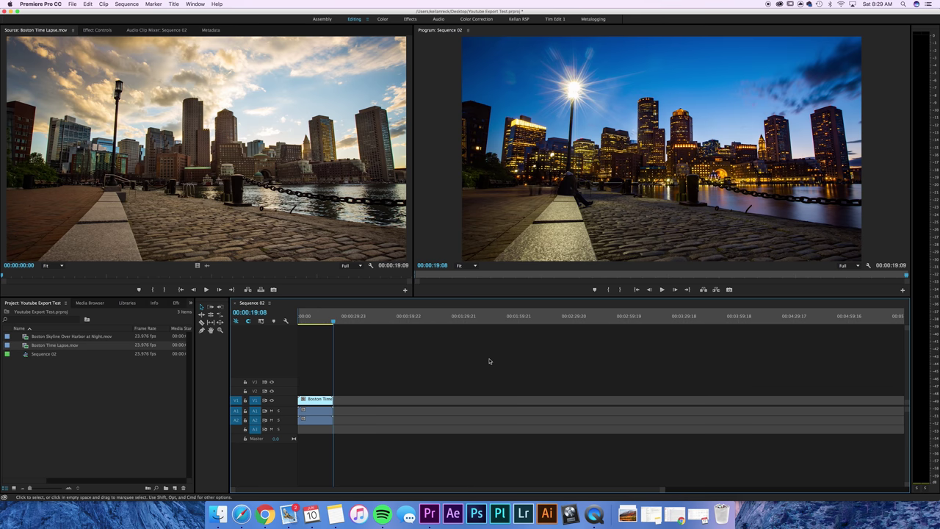
pyautogui.click(299, 325)
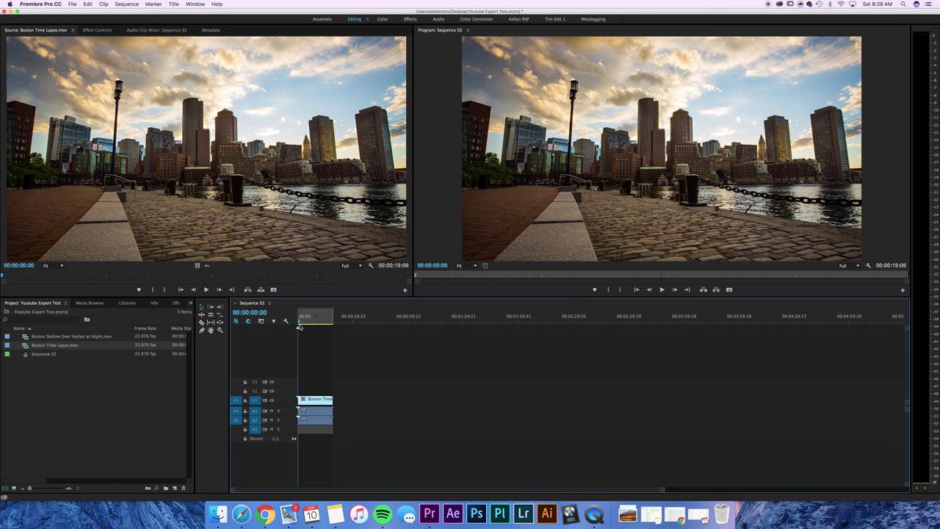
pyautogui.moveTo(299, 325)
pyautogui.mouseDown()
pyautogui.moveTo(307, 326)
pyautogui.moveTo(297, 324)
pyautogui.mouseUp()
# Step: Open Export Media for Sequence 02, keeping H.264 format with the HD 1080p 23.976 preset
pyautogui.click(73, 5)
pyautogui.moveTo(158, 197)
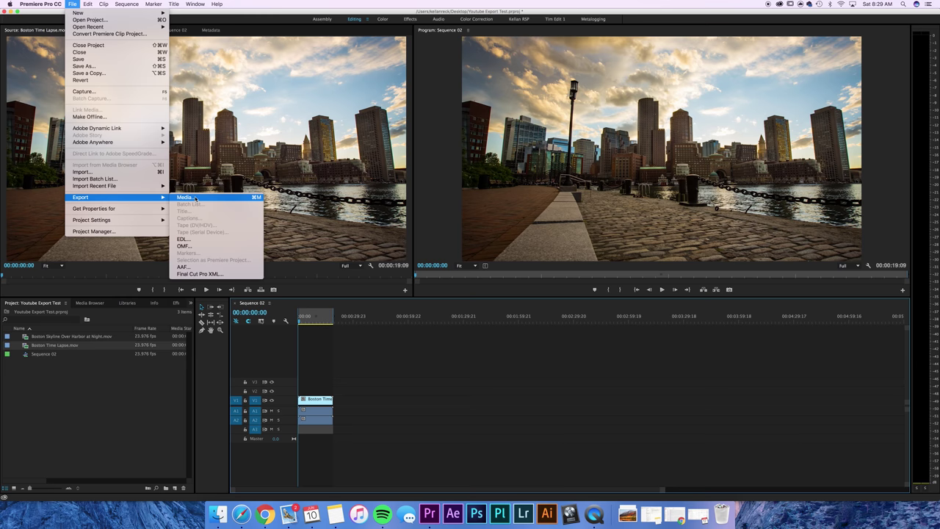
pyautogui.click(195, 198)
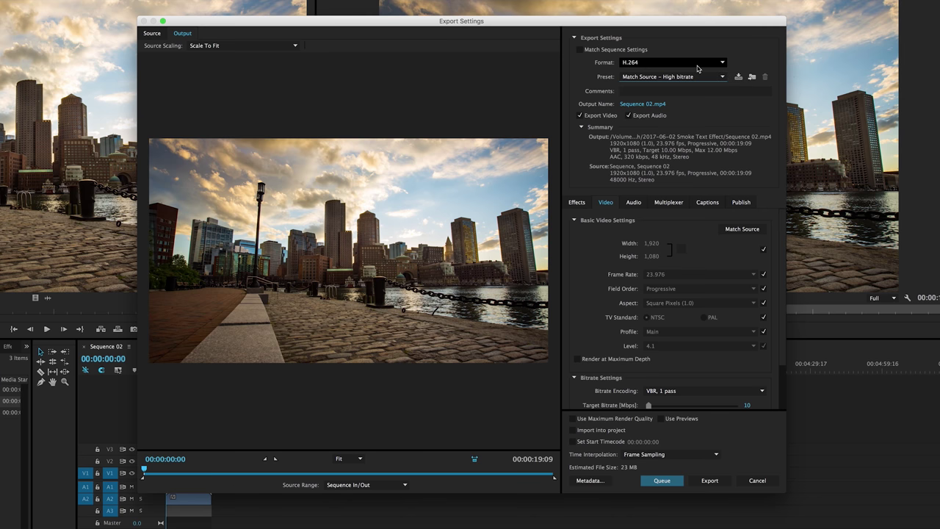
pyautogui.click(698, 67)
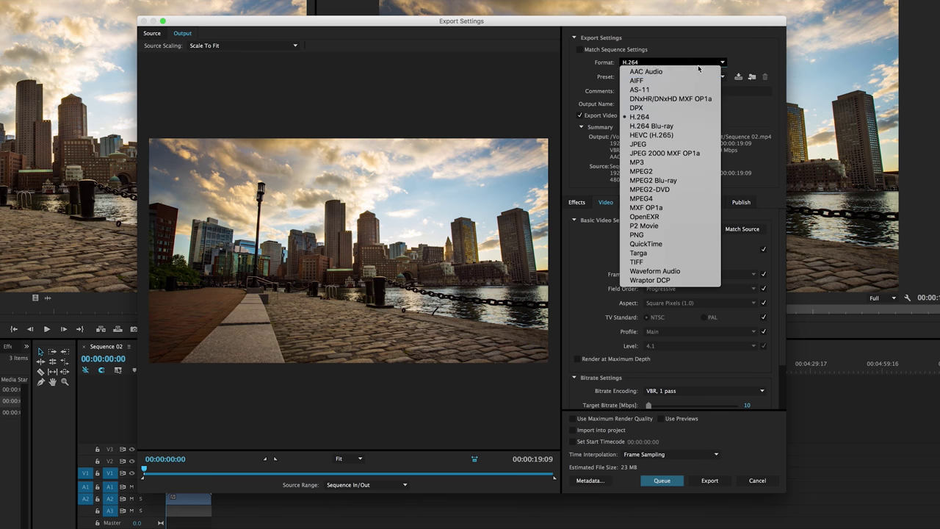
pyautogui.click(653, 118)
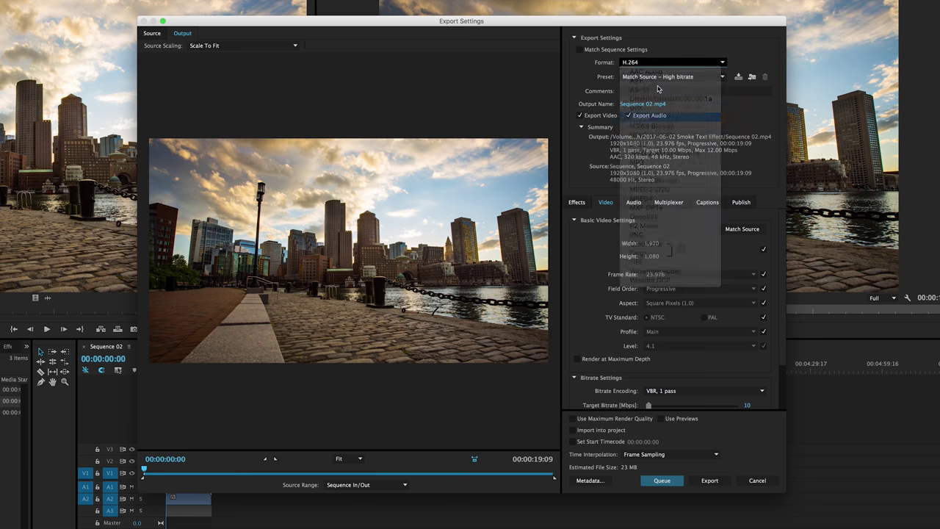
pyautogui.click(656, 76)
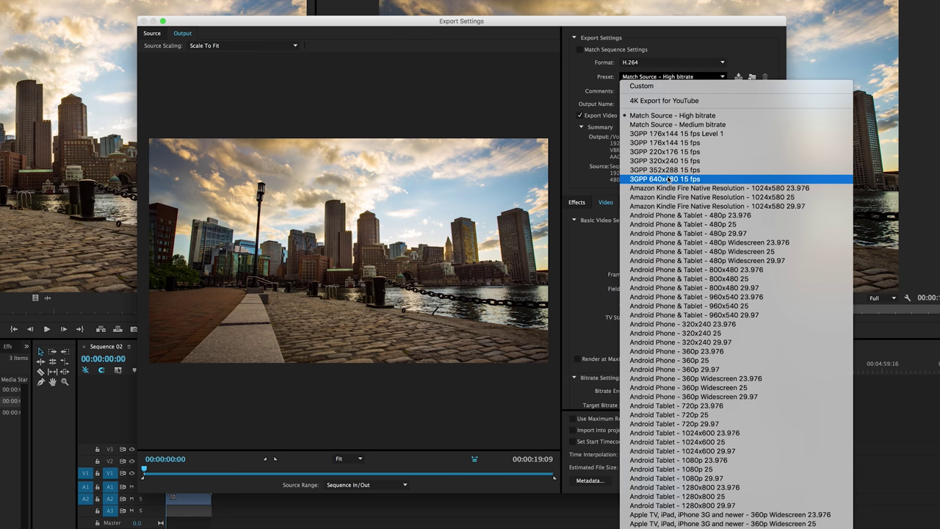
pyautogui.scroll(-10, 667, 178)
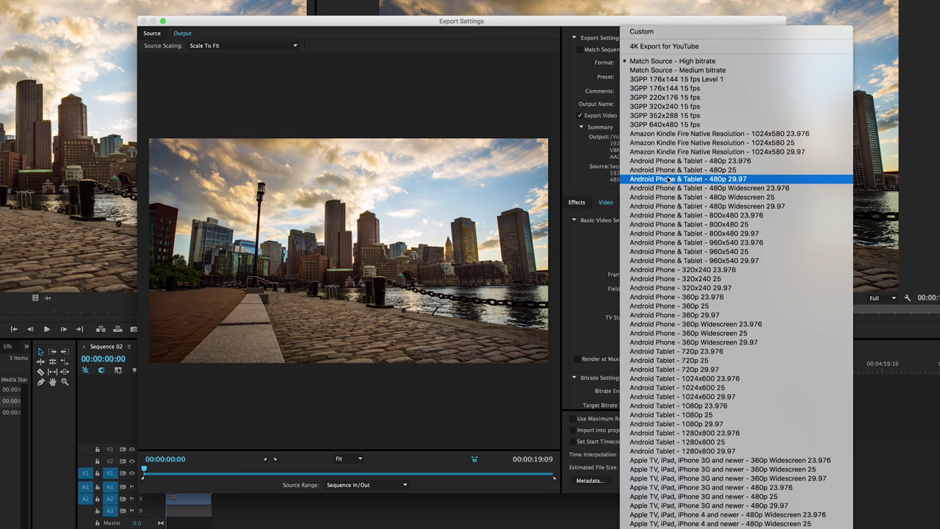
pyautogui.scroll(-3, 667, 178)
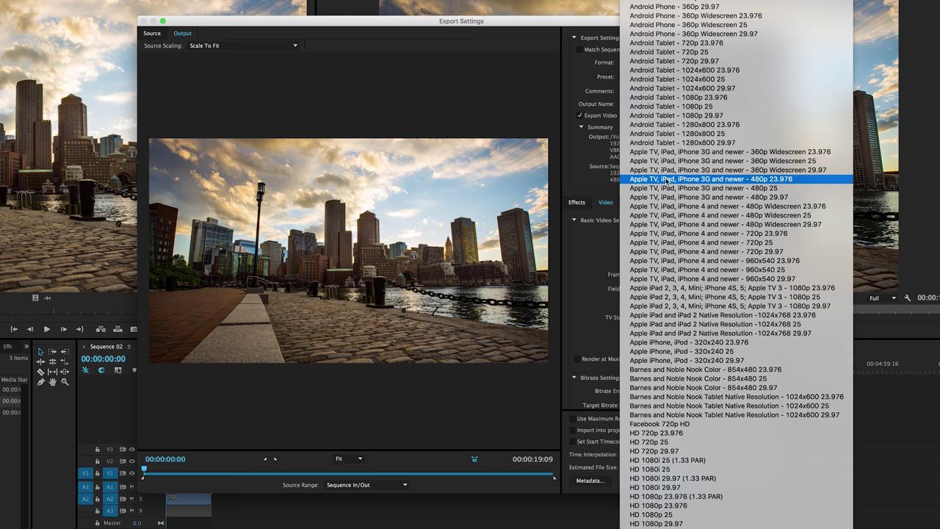
pyautogui.scroll(-3, 667, 179)
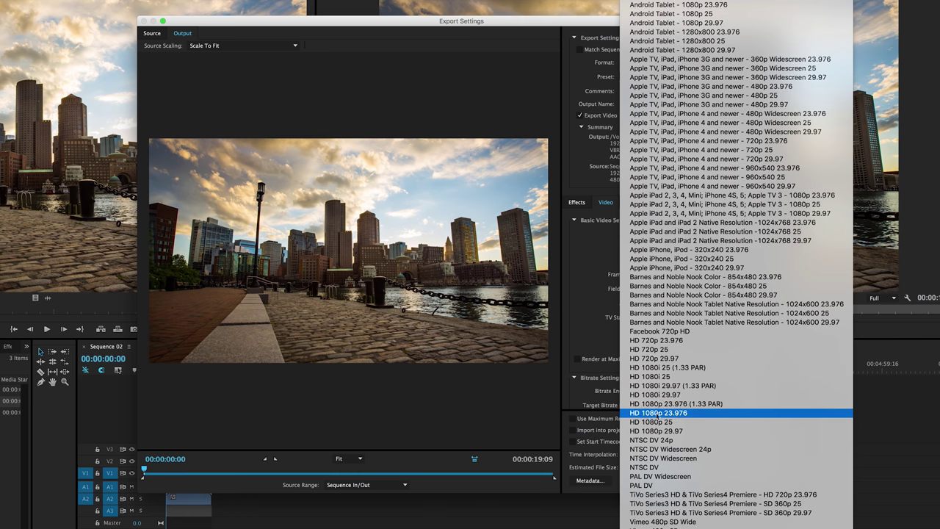
pyautogui.click(655, 413)
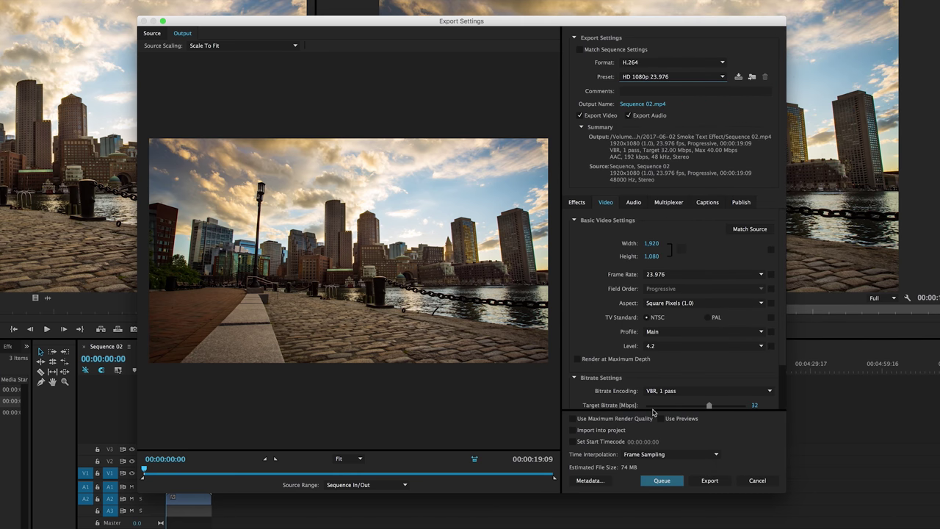
# Step: Name the output file Youtube Export Final.mp4 and save it to the Desktop
pyautogui.click(640, 104)
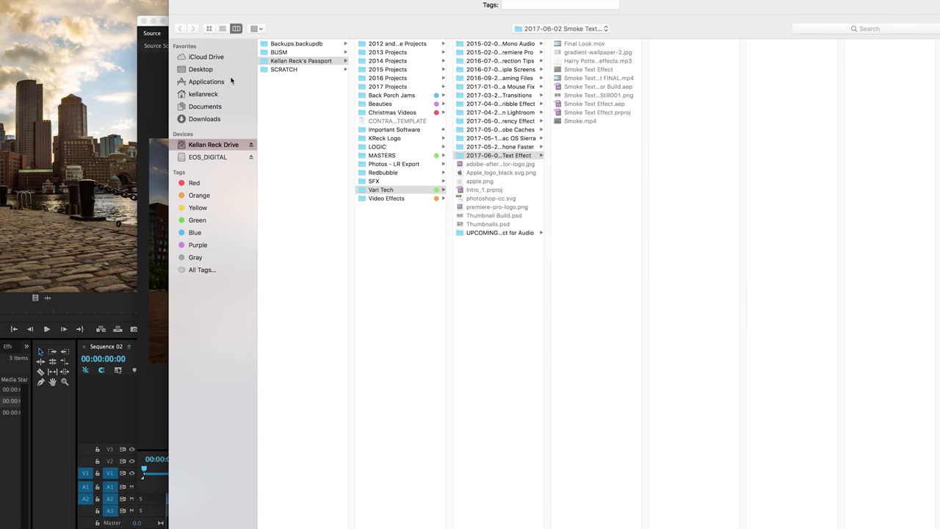
pyautogui.click(213, 71)
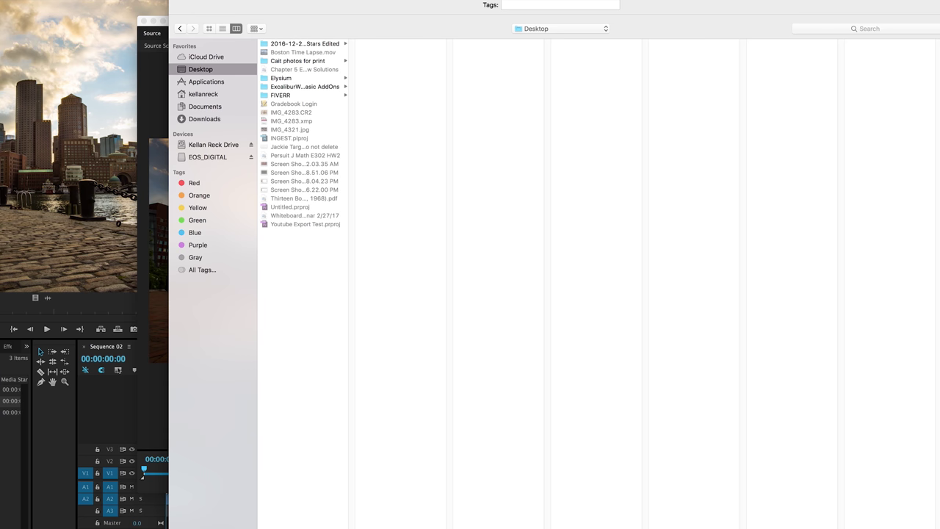
pyautogui.press('Return')
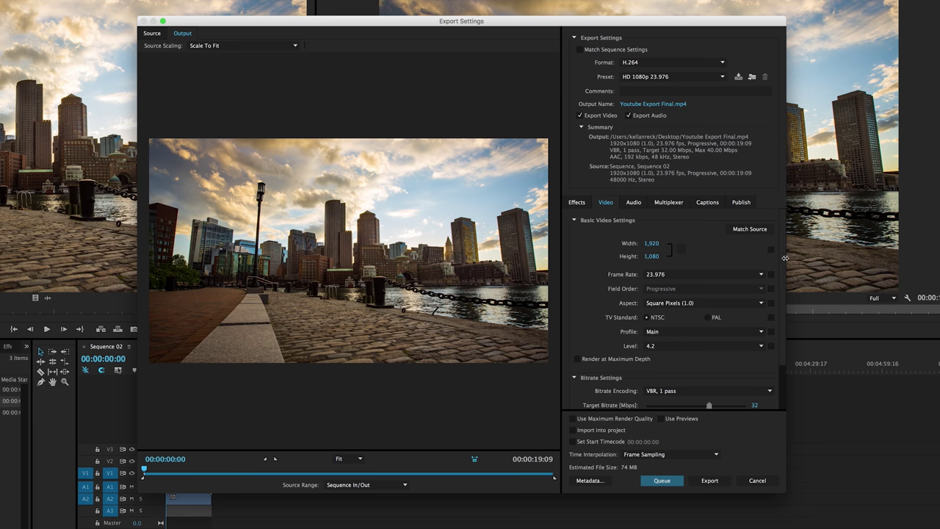
# Step: Set the H.264 profile to High and keep level 4.2
pyautogui.scroll(-3, 772, 299)
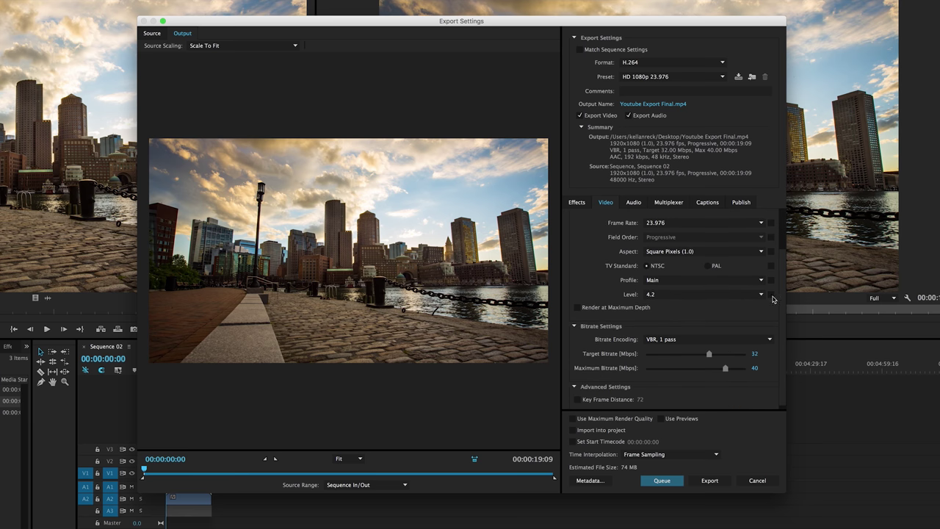
pyautogui.click(734, 280)
pyautogui.click(661, 307)
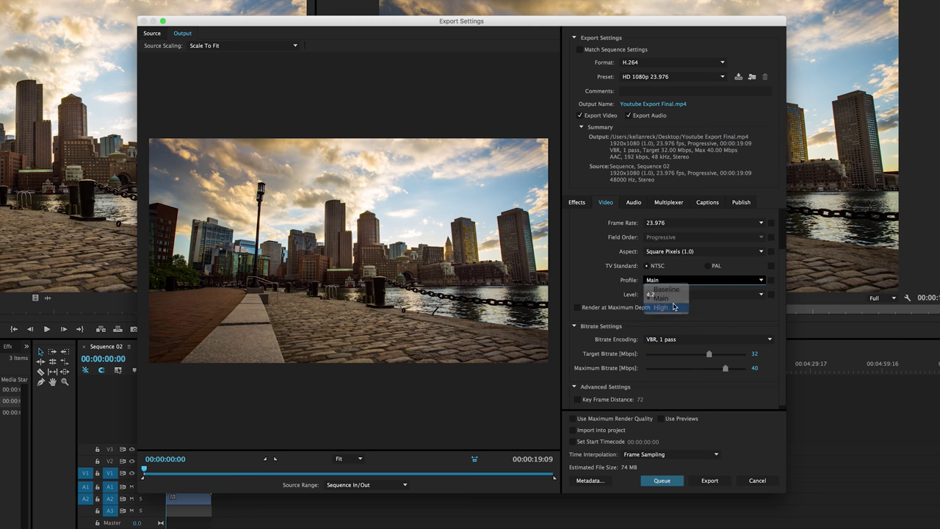
pyautogui.click(699, 294)
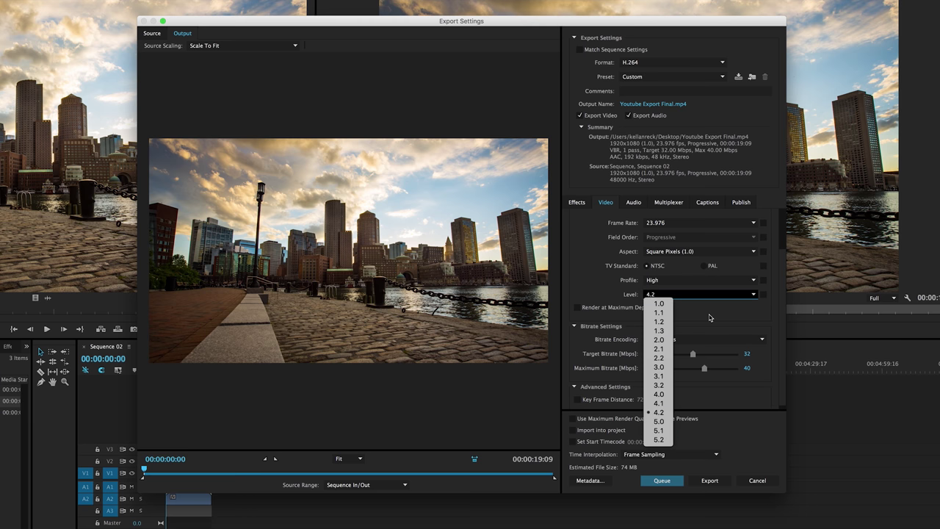
pyautogui.click(710, 317)
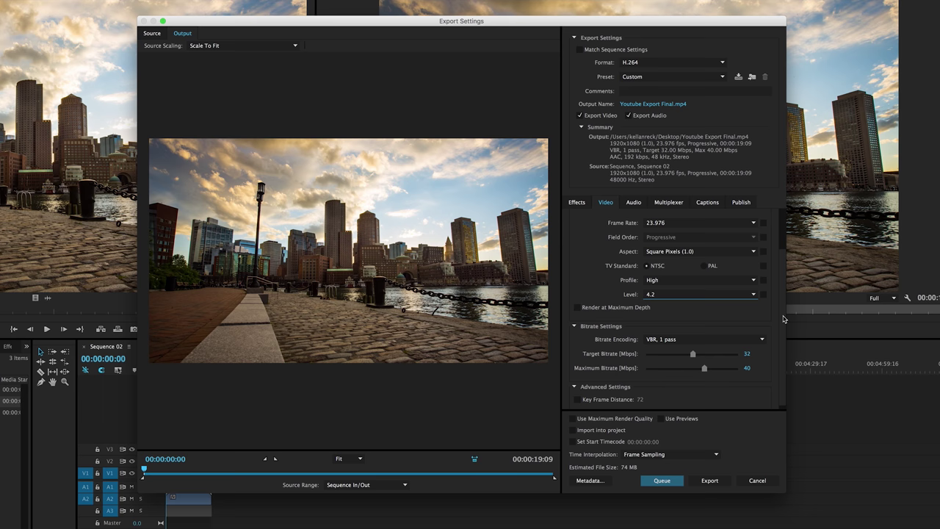
# Step: Use VBR 2 pass encoding with 32 Mbps target and 40 Mbps maximum bitrate
pyautogui.scroll(-1, 779, 344)
pyautogui.click(762, 335)
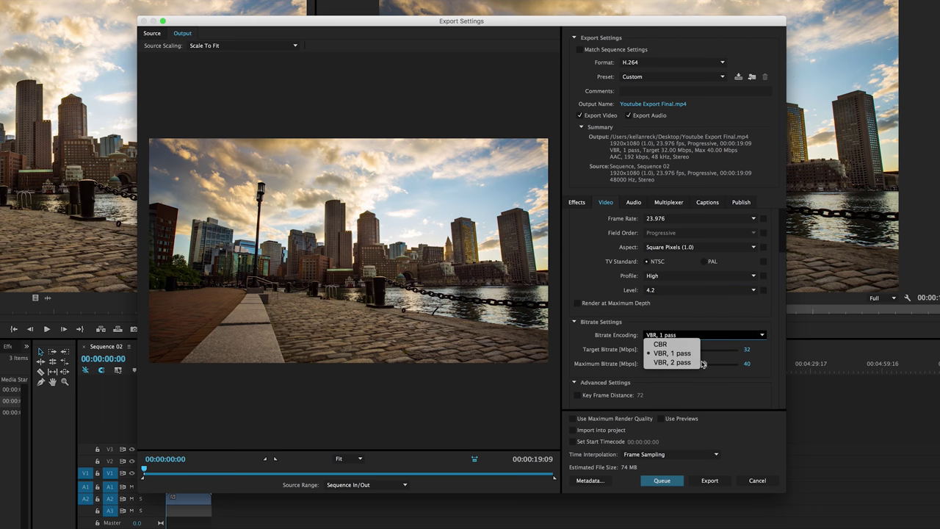
pyautogui.click(683, 363)
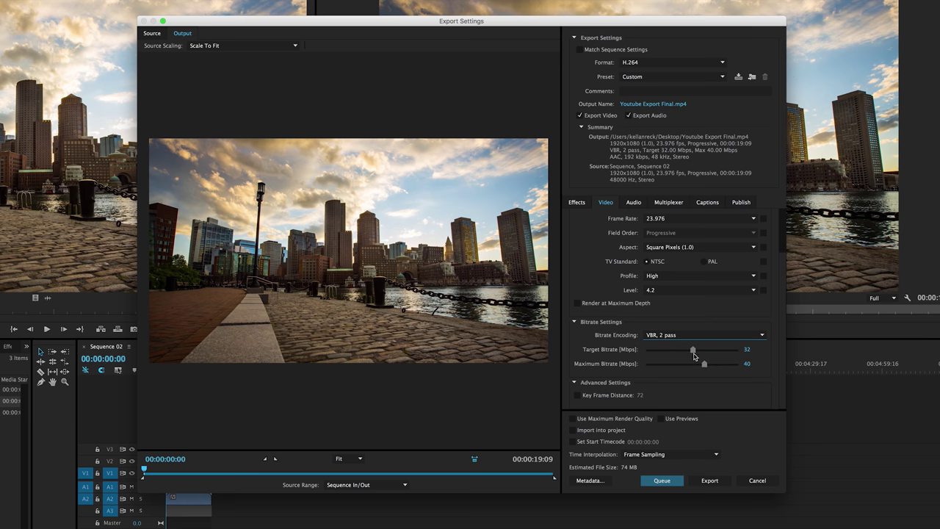
pyautogui.moveTo(704, 364)
pyautogui.mouseDown()
pyautogui.moveTo(665, 351)
pyautogui.moveTo(686, 365)
pyautogui.mouseUp()
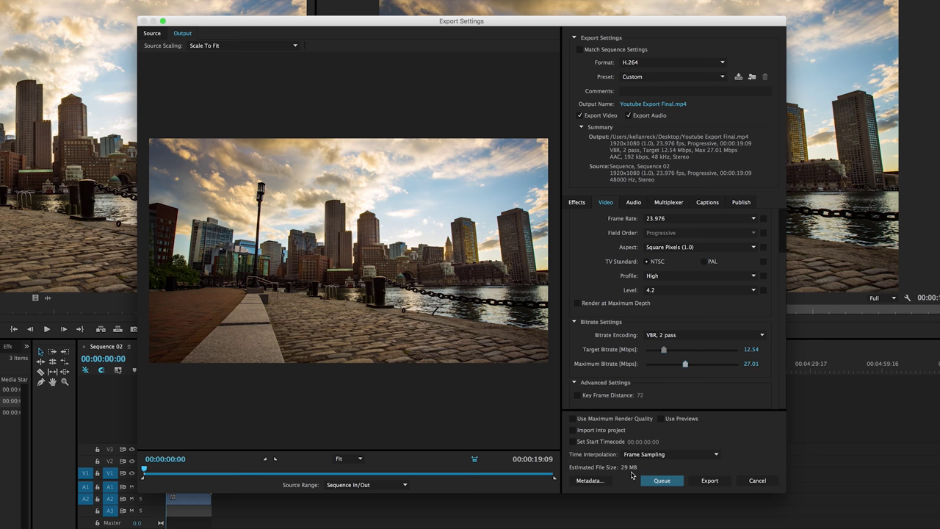
pyautogui.moveTo(664, 350); pyautogui.dragTo(703, 364)
pyautogui.click(749, 350)
pyautogui.write('32')
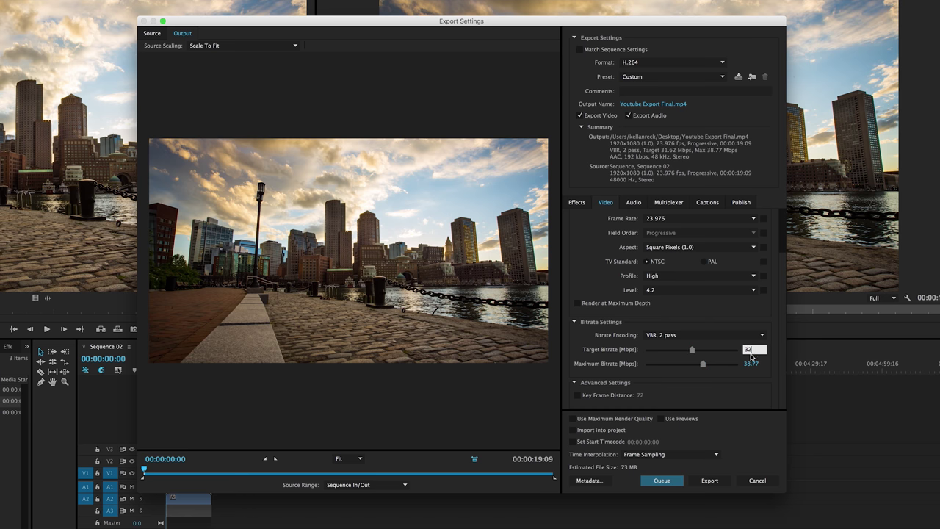
pyautogui.click(751, 364)
pyautogui.write('40')
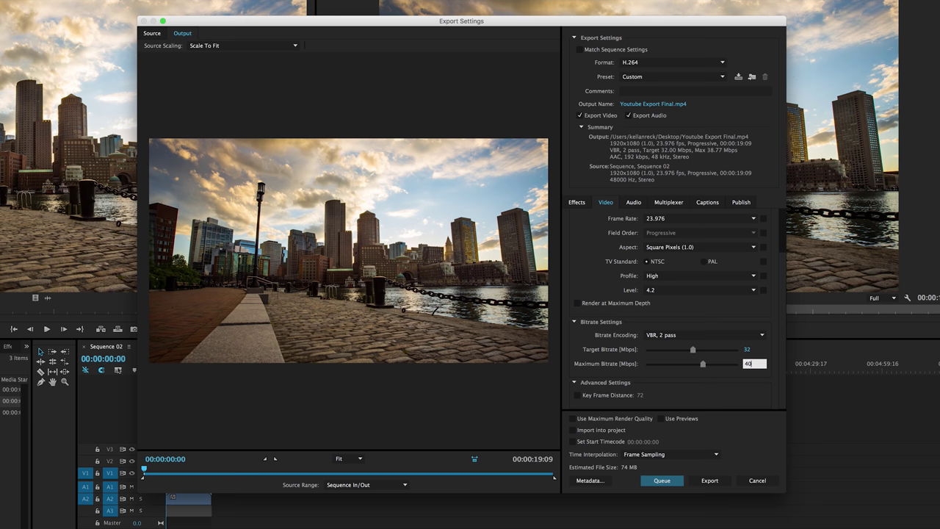
pyautogui.press('Return')
pyautogui.click(635, 204)
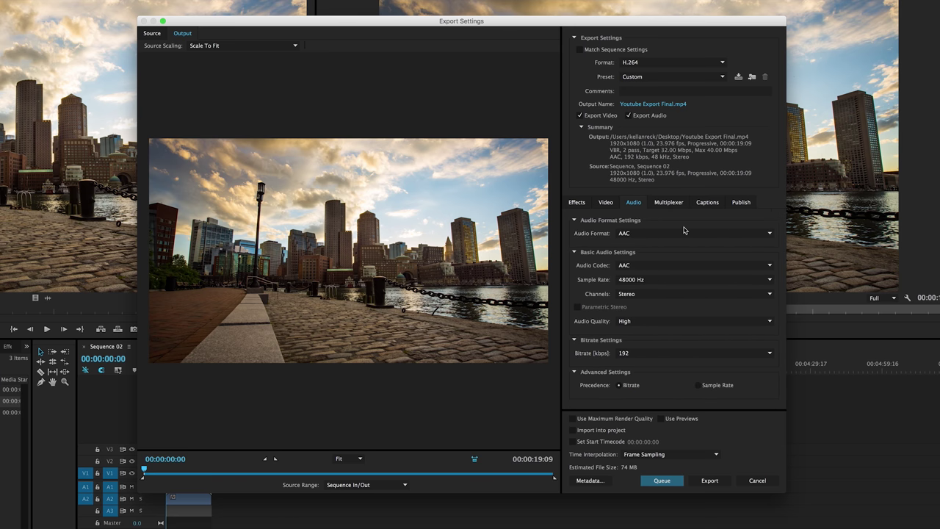
pyautogui.click(729, 354)
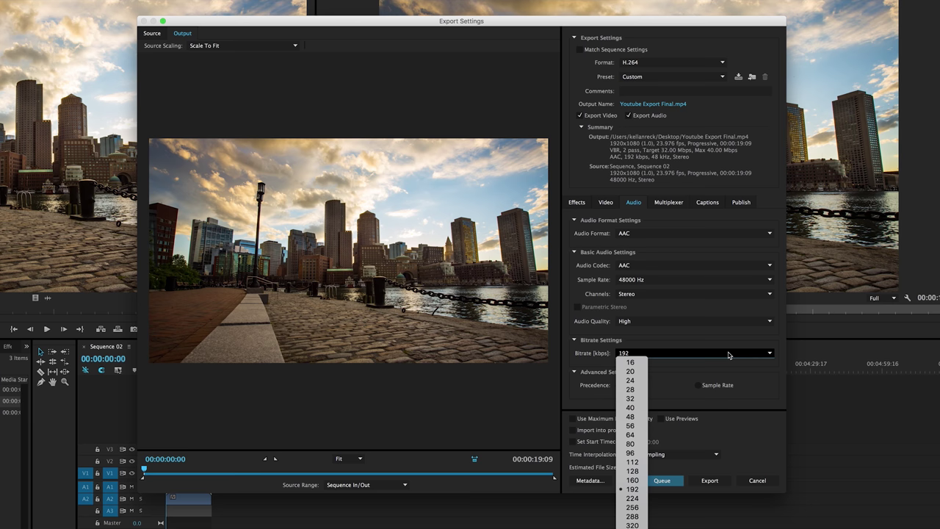
pyautogui.click(676, 372)
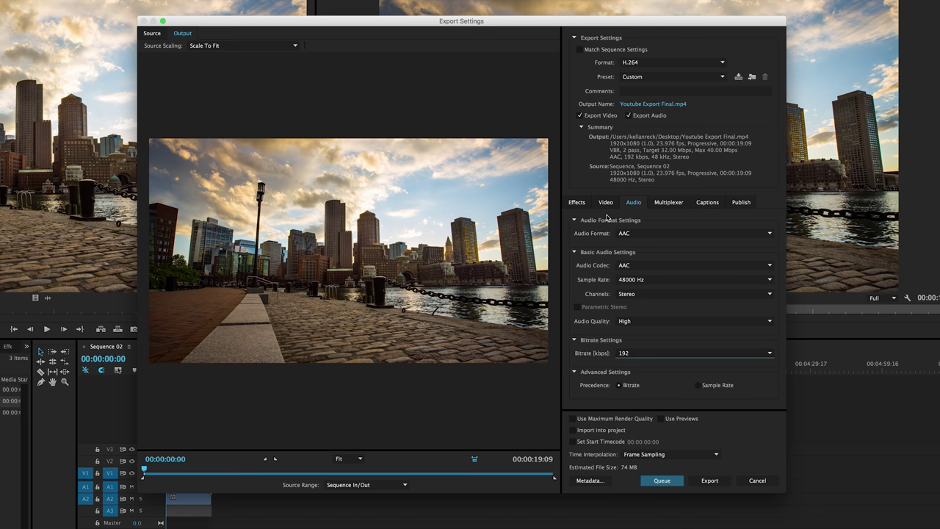
pyautogui.click(607, 202)
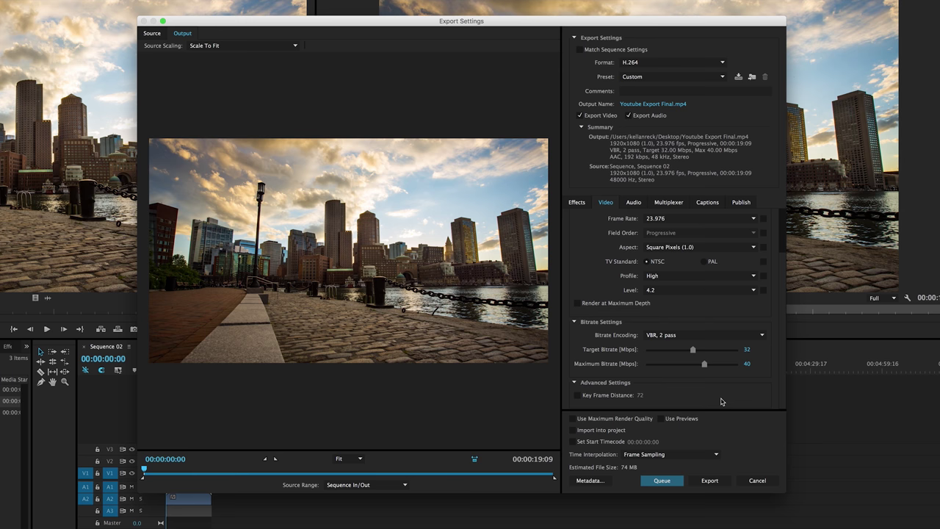
# Step: Queue Sequence 02 in Media Encoder, keeping Mercury Playback Engine GPU Acceleration (OpenCL) rendering
pyautogui.click(661, 480)
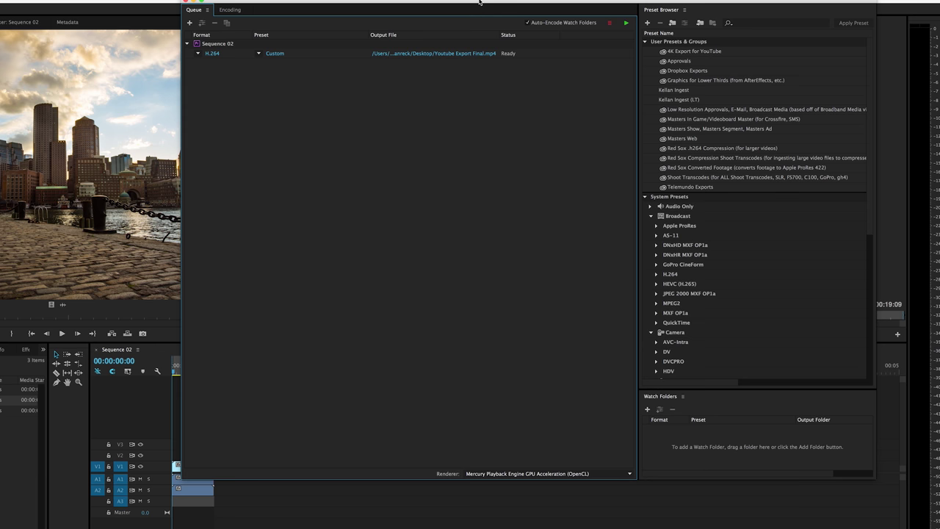
pyautogui.moveTo(482, 3); pyautogui.dragTo(442, 30)
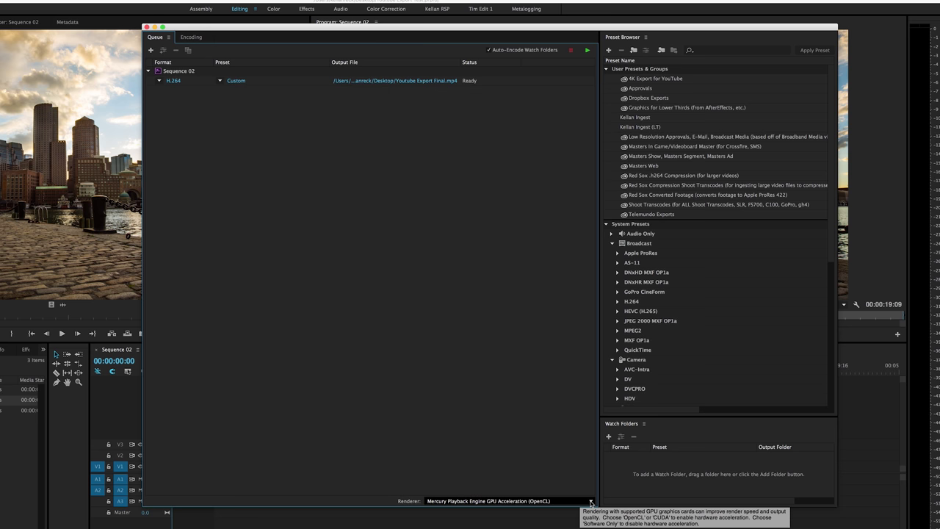
pyautogui.click(590, 502)
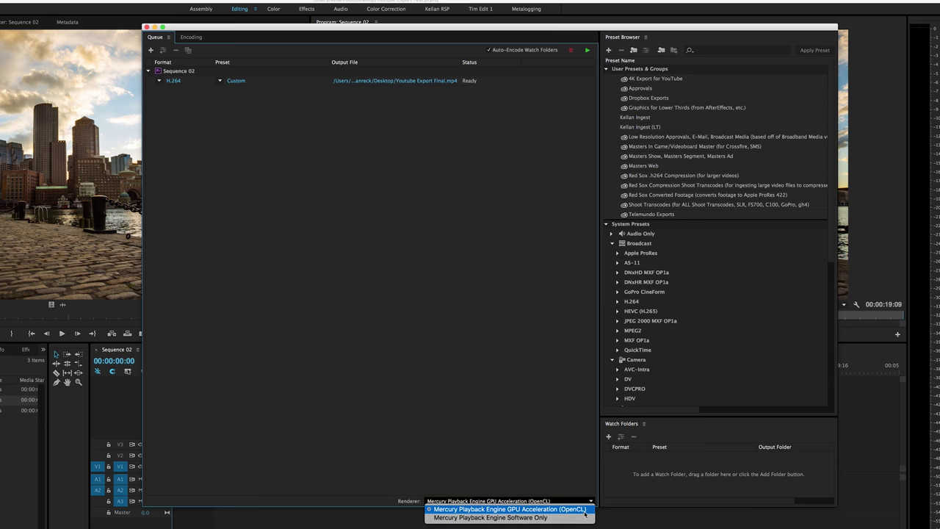
pyautogui.click(506, 230)
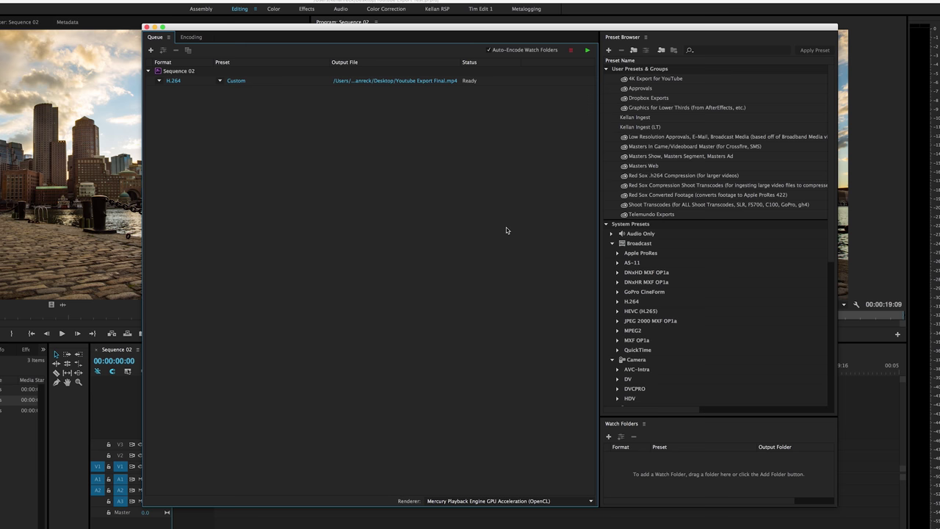
# Step: Start the Media Encoder queue, return Premiere's playhead to the start, then watch the encoding progress
pyautogui.click(587, 50)
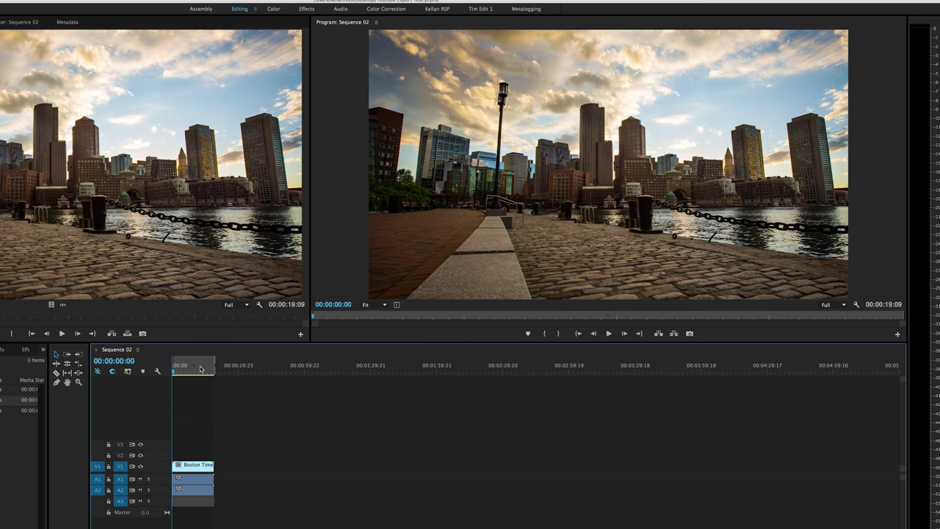
pyautogui.click(207, 367)
pyautogui.moveTo(207, 368); pyautogui.dragTo(177, 374)
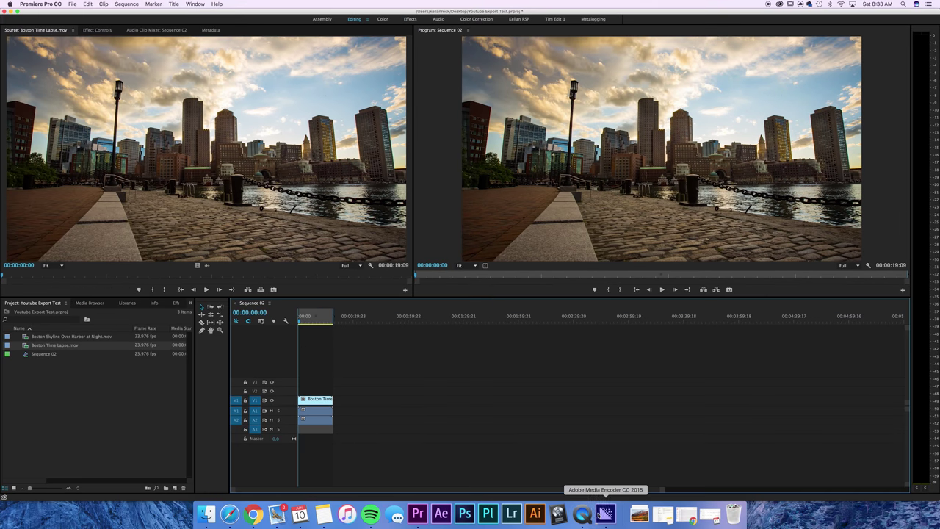
pyautogui.click(605, 512)
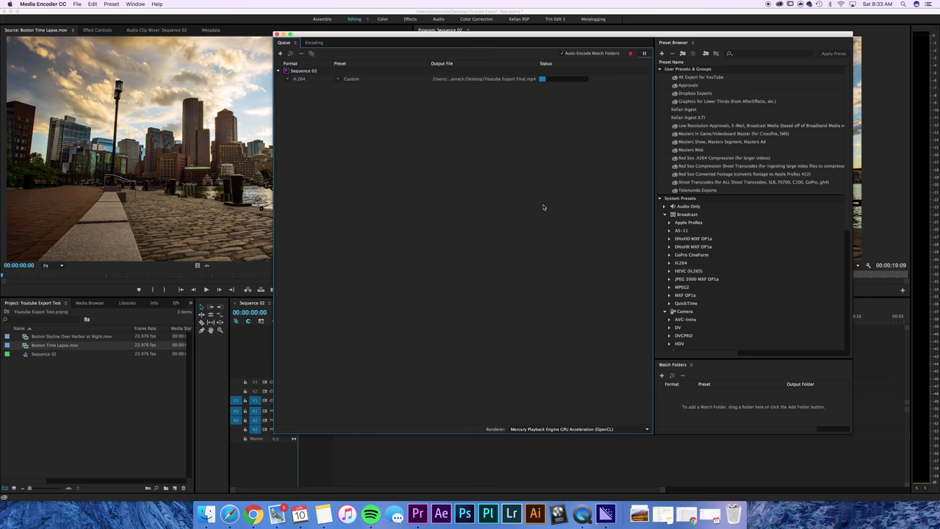